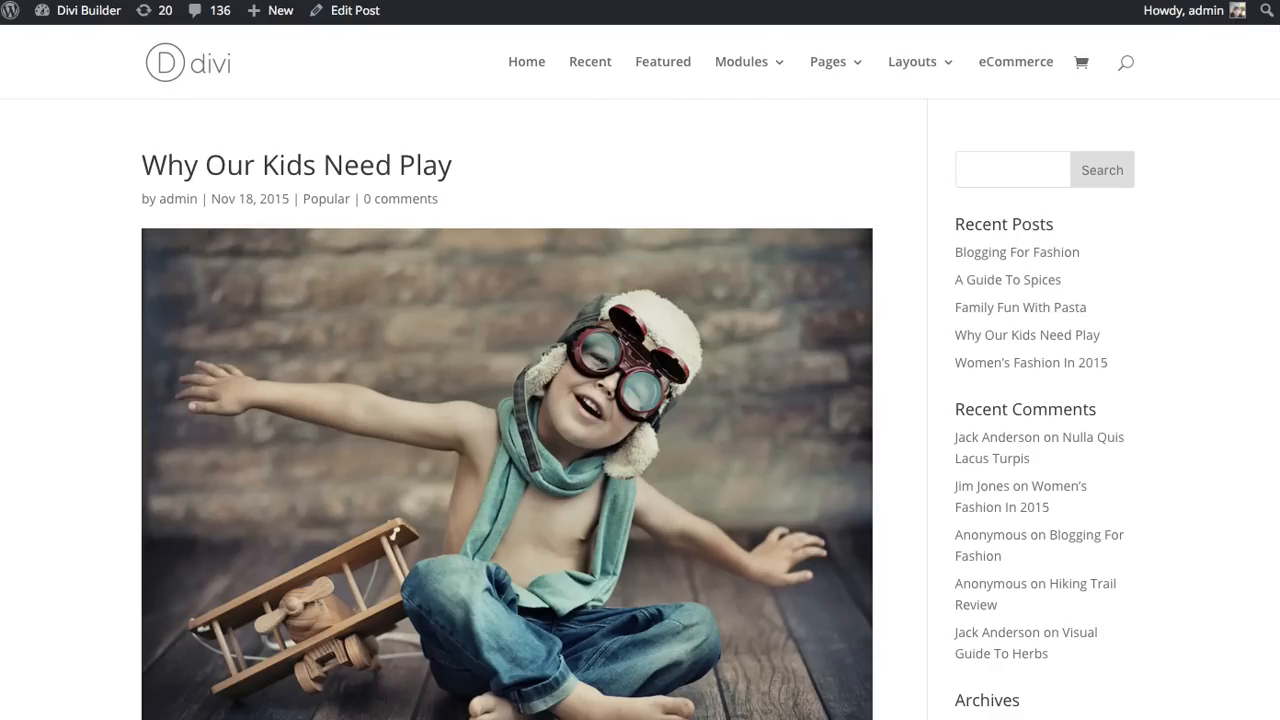
# Step: Look through the published post "Why Our Kids Need Play" down to its comment form
pyautogui.scroll(-15, 1278, 188)
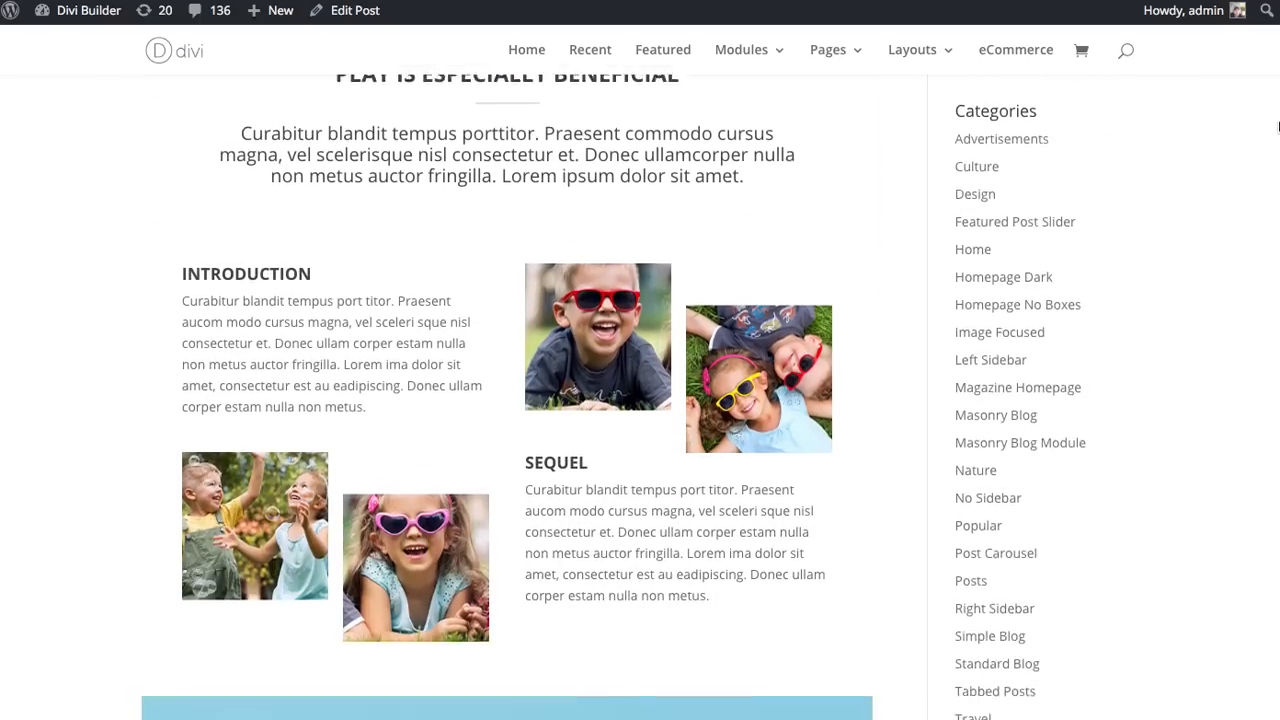
pyautogui.scroll(-15, 1278, 188)
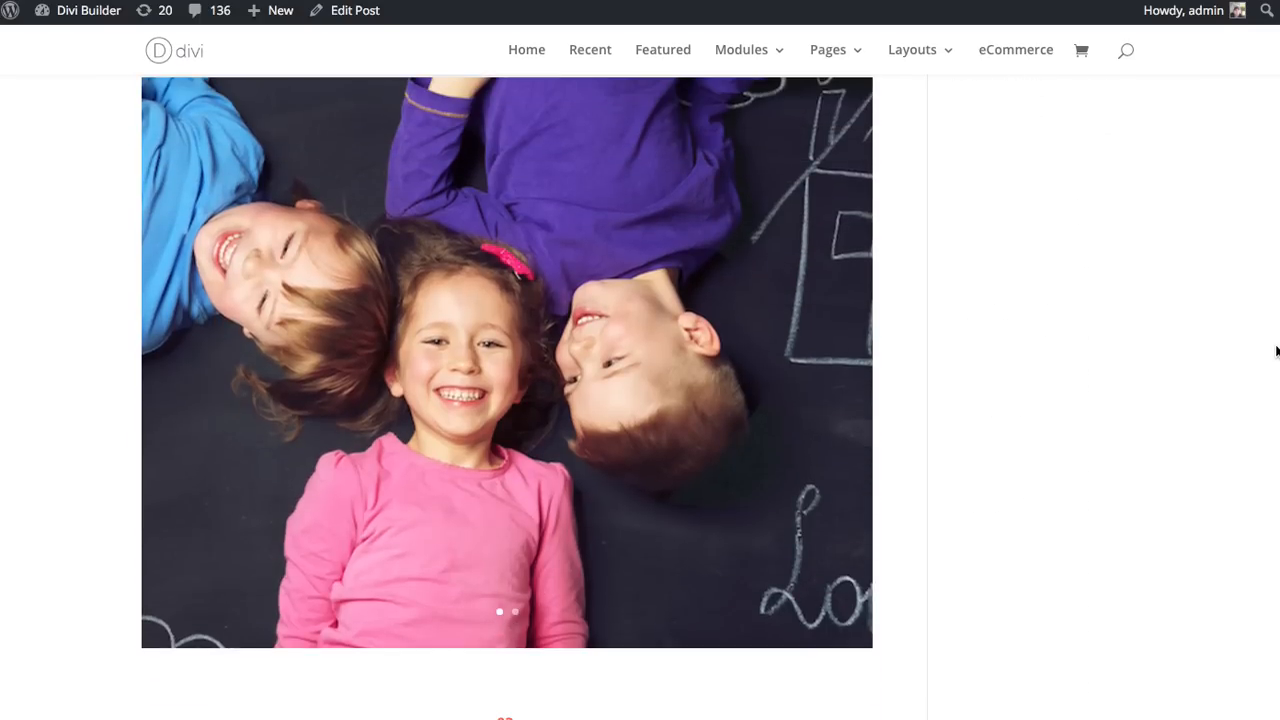
pyautogui.scroll(-15, 1274, 378)
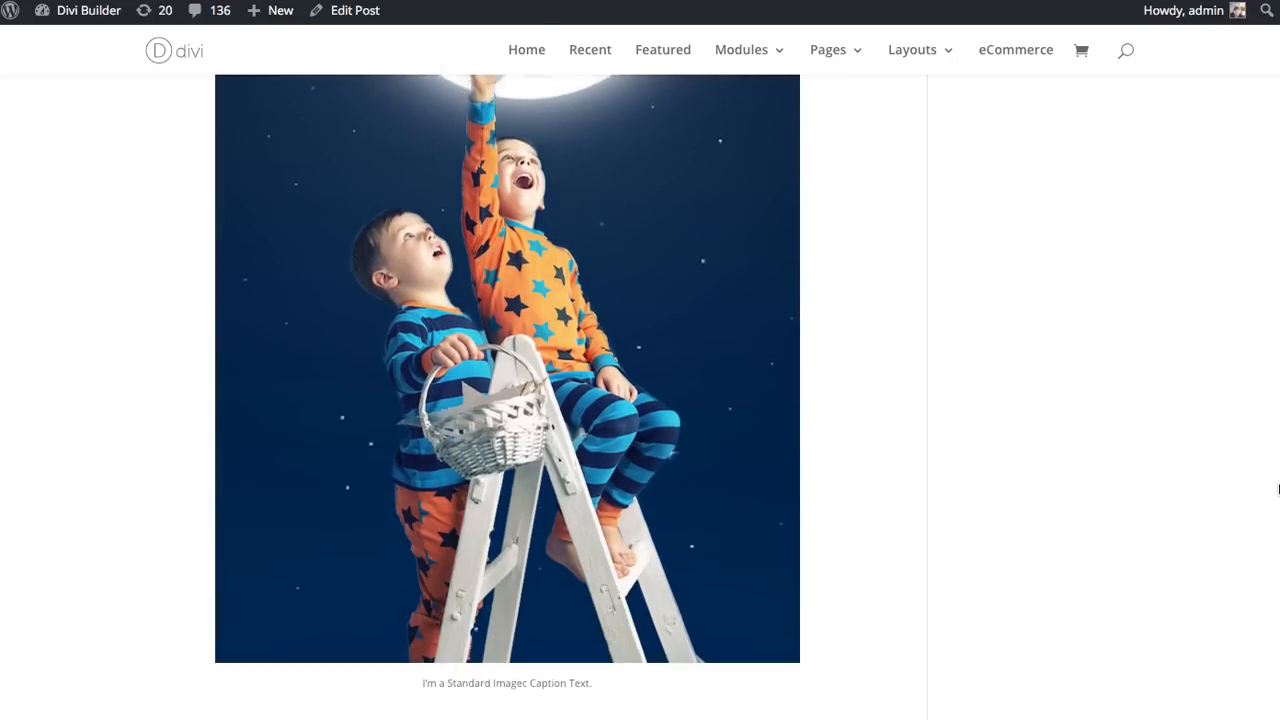
pyautogui.scroll(-15, 1277, 550)
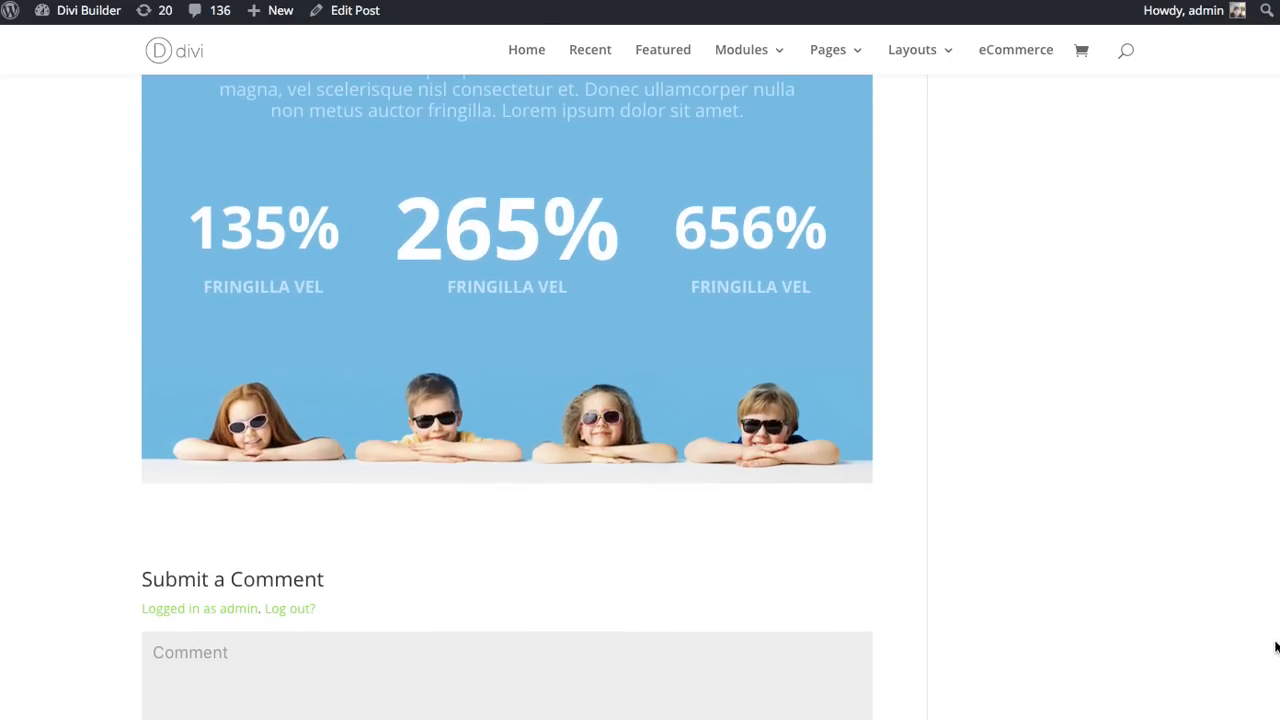
pyautogui.scroll(2, 1274, 662)
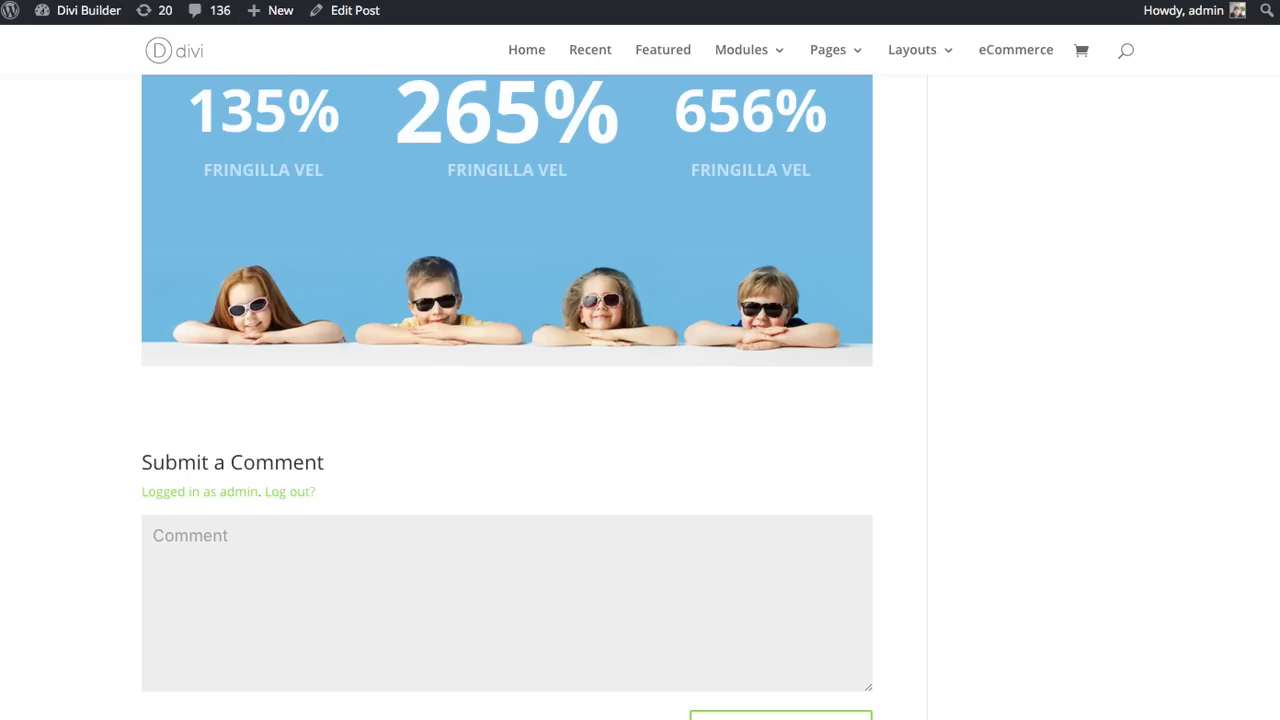
# Step: In the post's editor, insert a Post Navigation module under the image in the last row of the final section
pyautogui.hotkey('ctrl', 'shift', 'Tab')
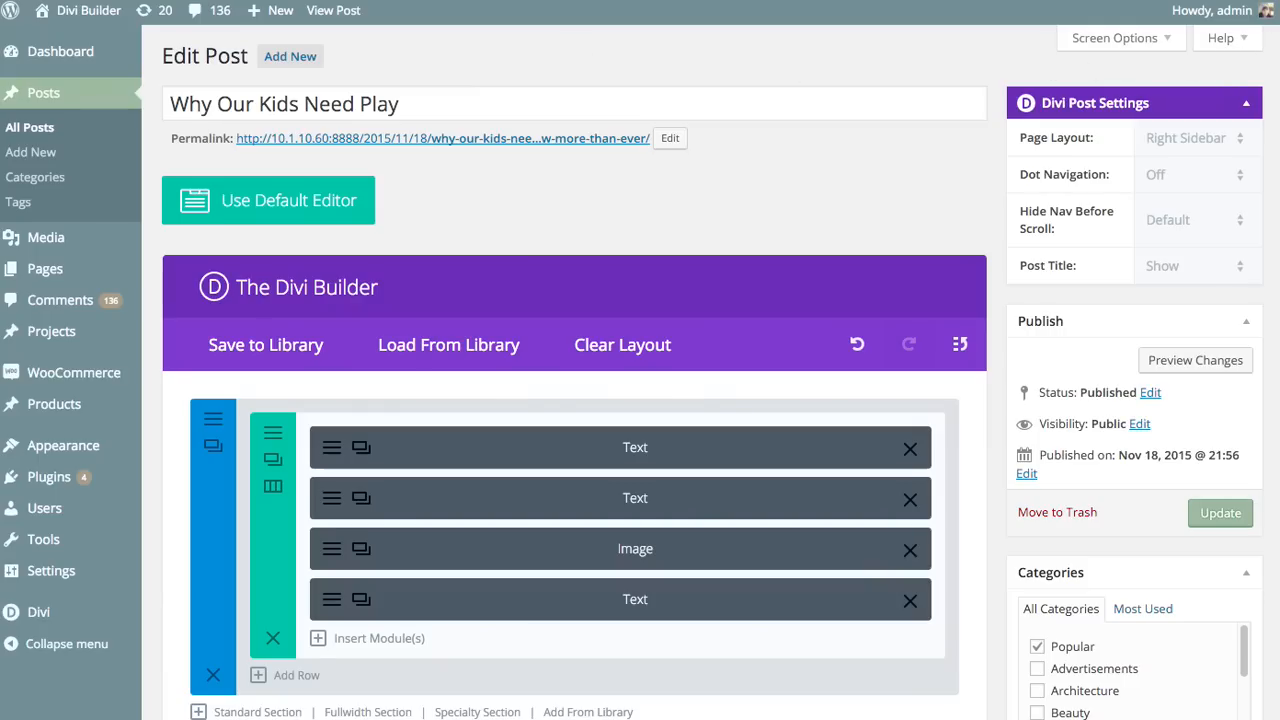
pyautogui.scroll(-20, 575, 400)
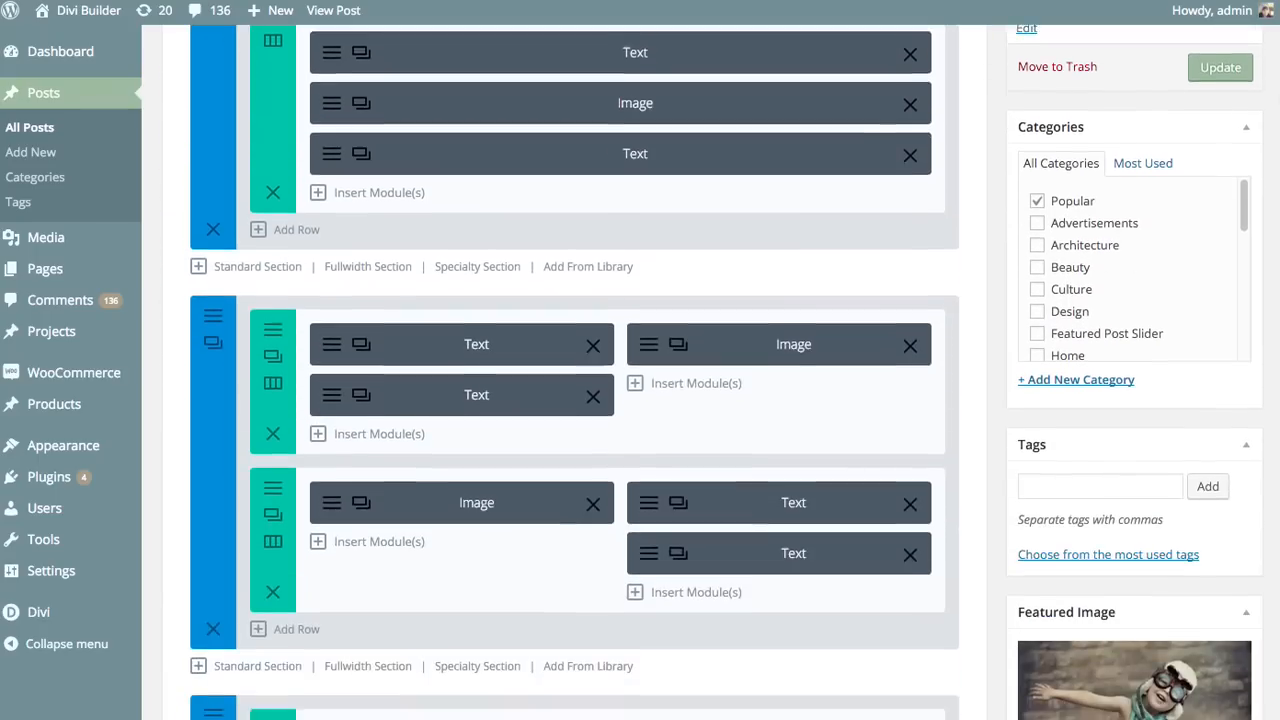
pyautogui.scroll(-20, 1275, 443)
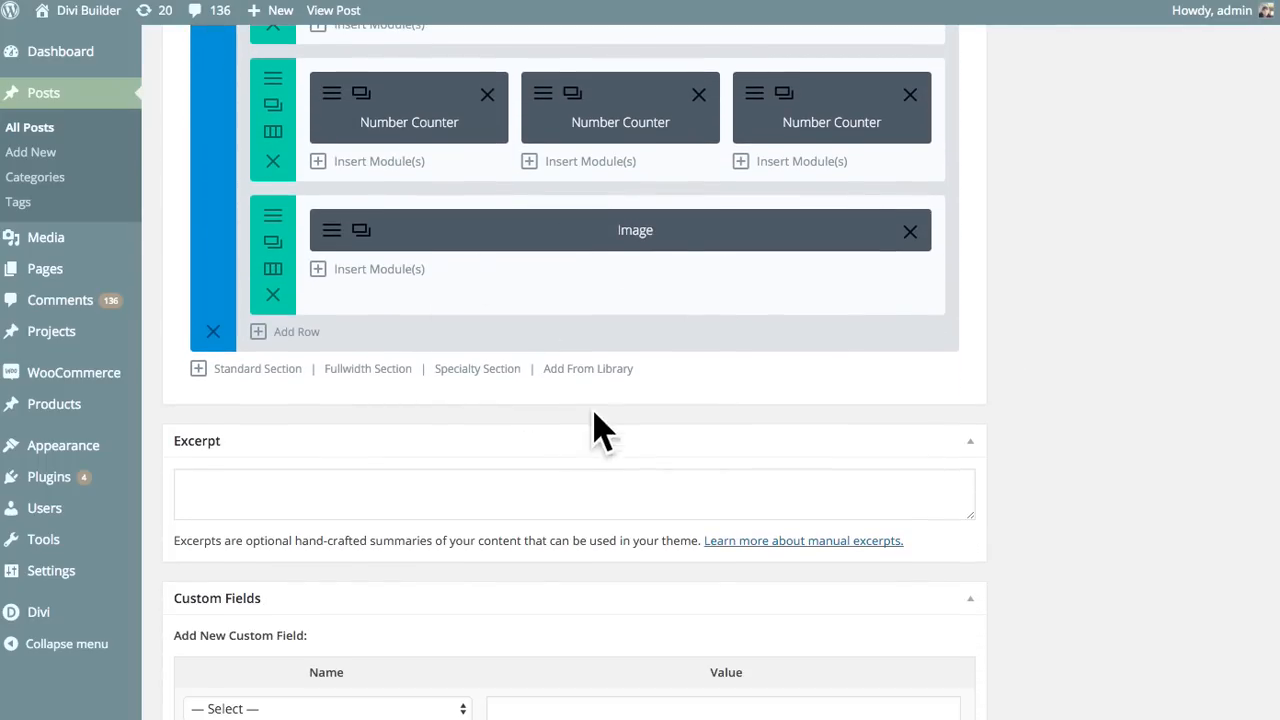
pyautogui.click(376, 270)
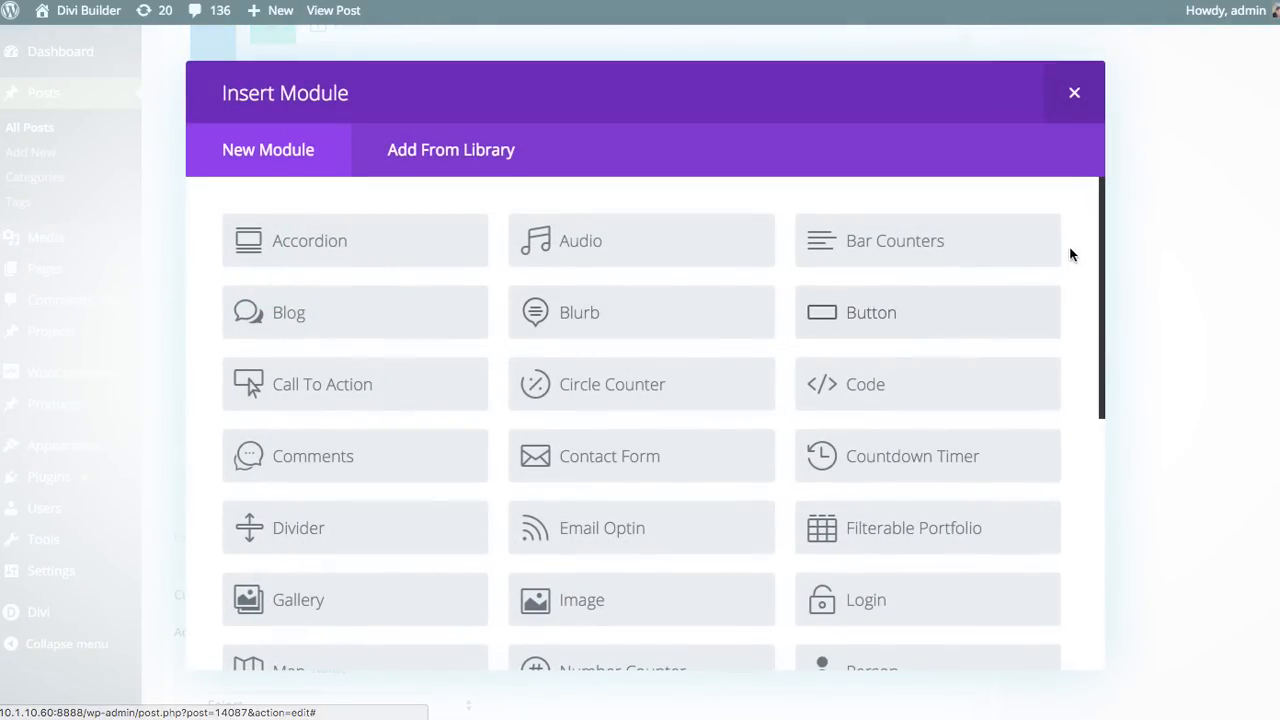
pyautogui.moveTo(1099, 185); pyautogui.dragTo(1103, 451)
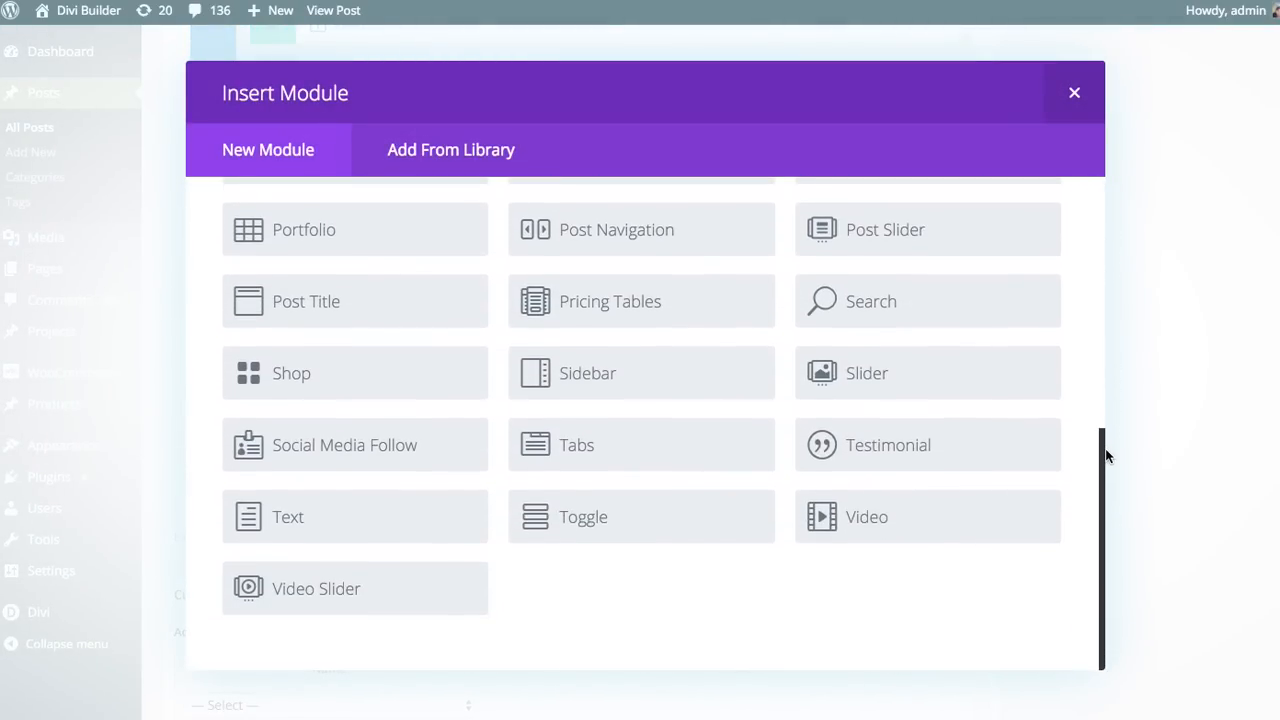
pyautogui.click(638, 238)
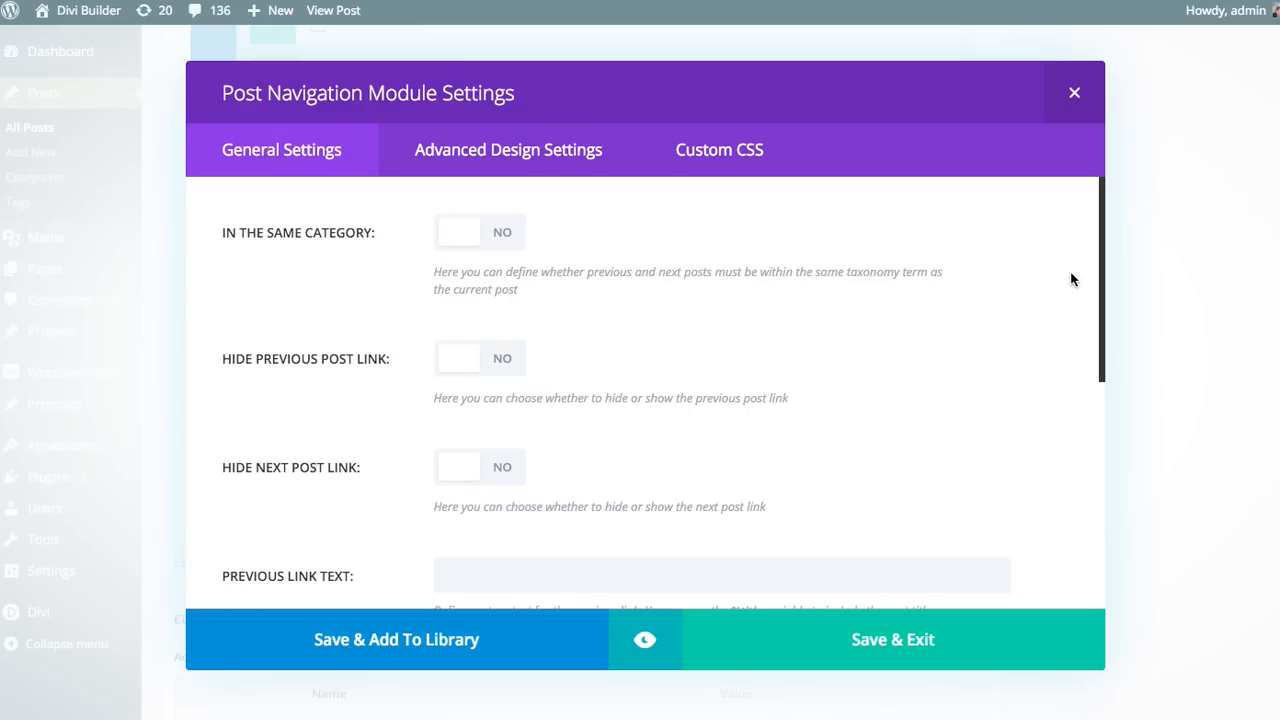
# Step: Examine the Post Navigation module's advanced design and custom CSS options, returning to its general settings
pyautogui.click(551, 160)
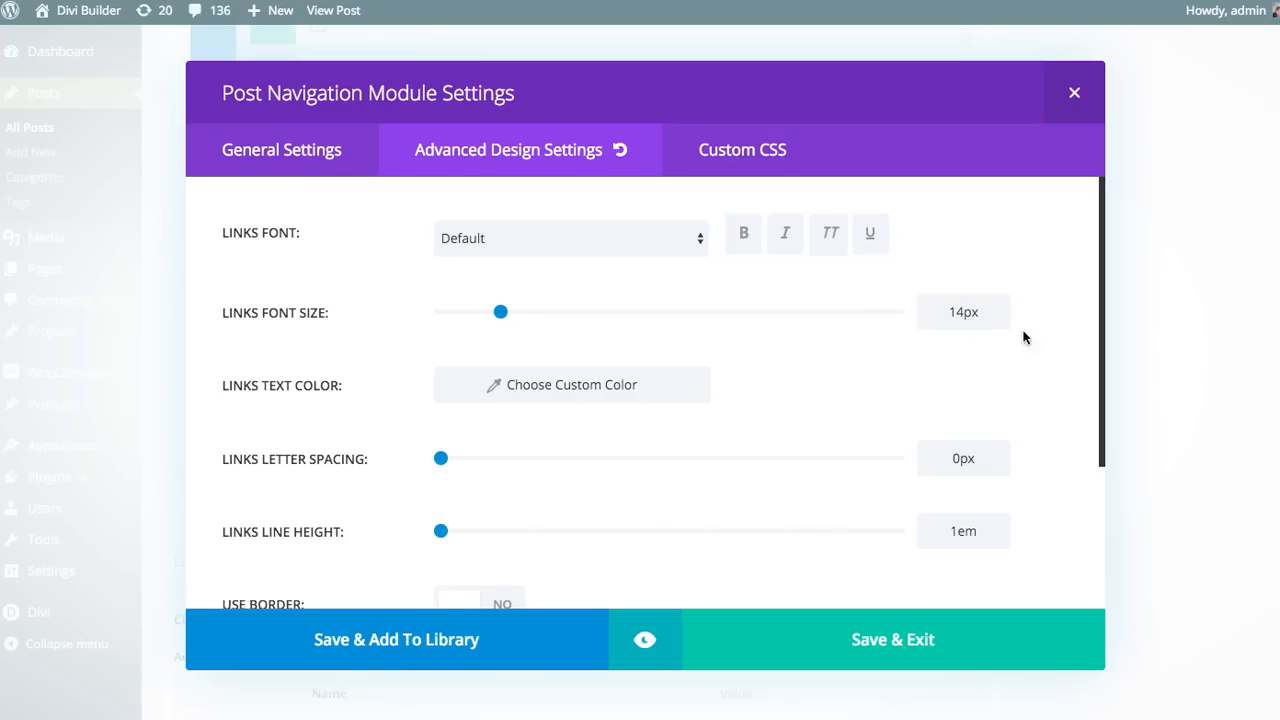
pyautogui.click(724, 155)
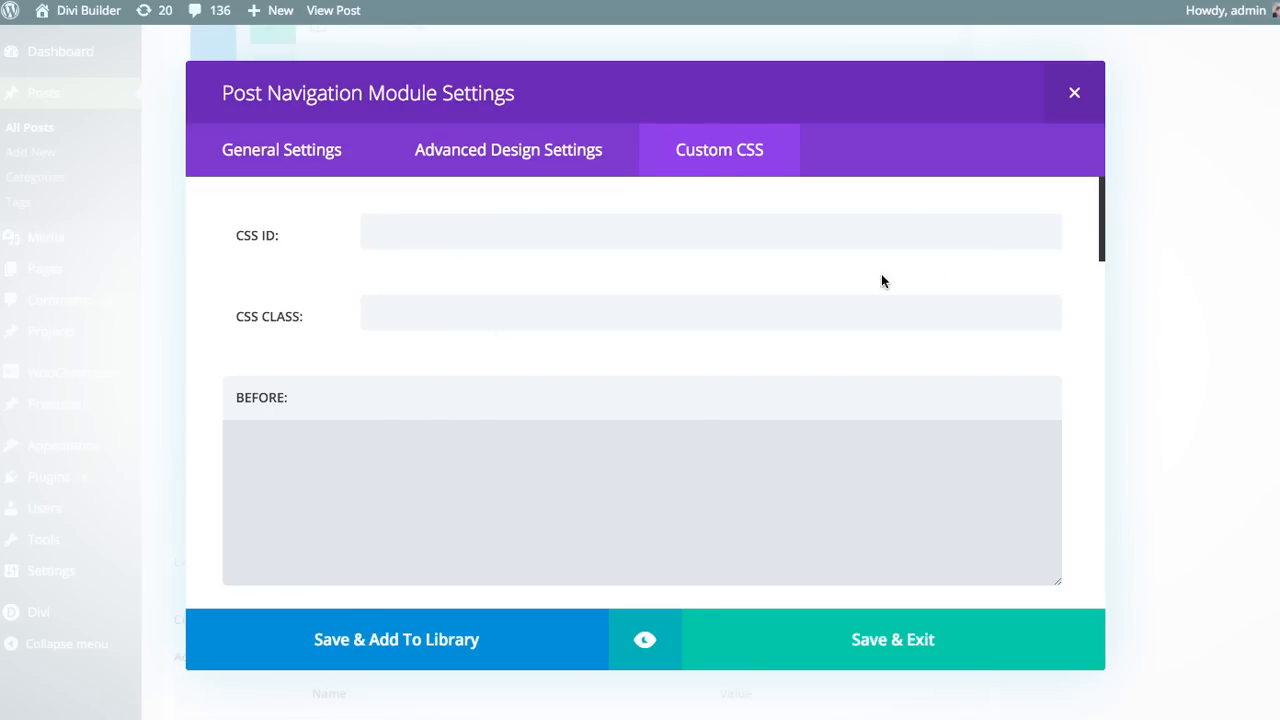
pyautogui.moveTo(1101, 200); pyautogui.dragTo(1091, 160)
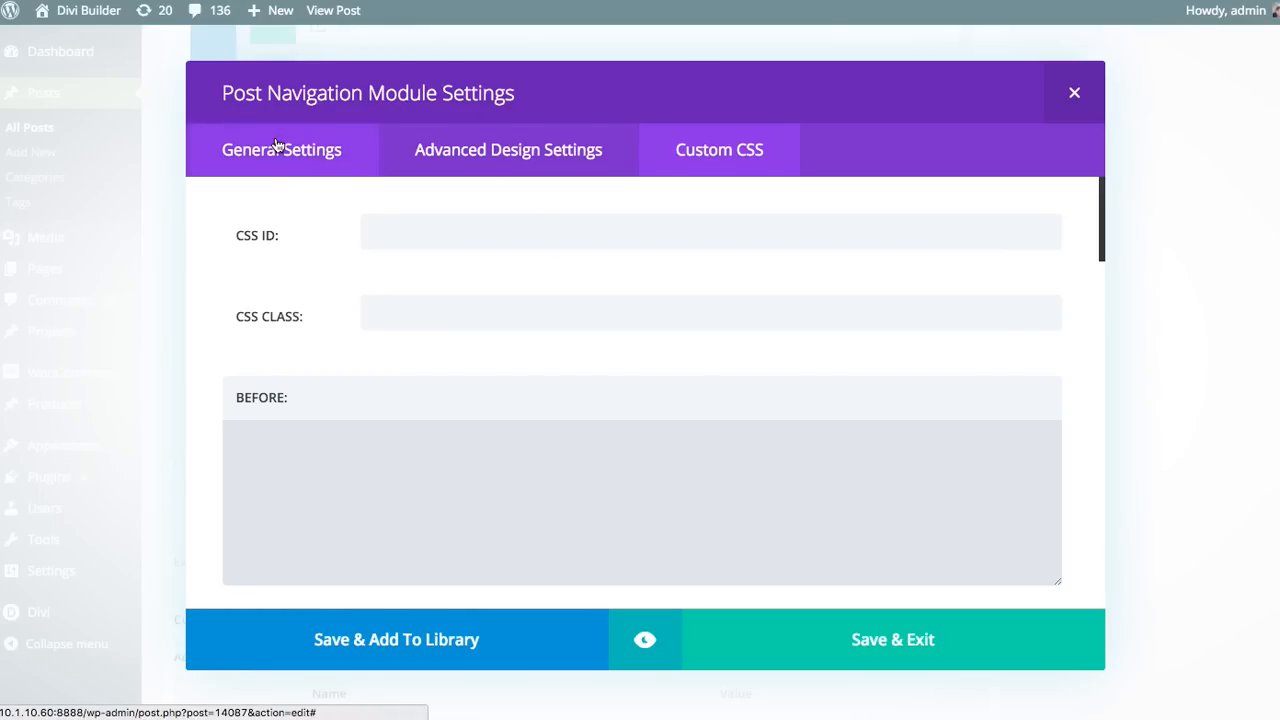
pyautogui.click(230, 150)
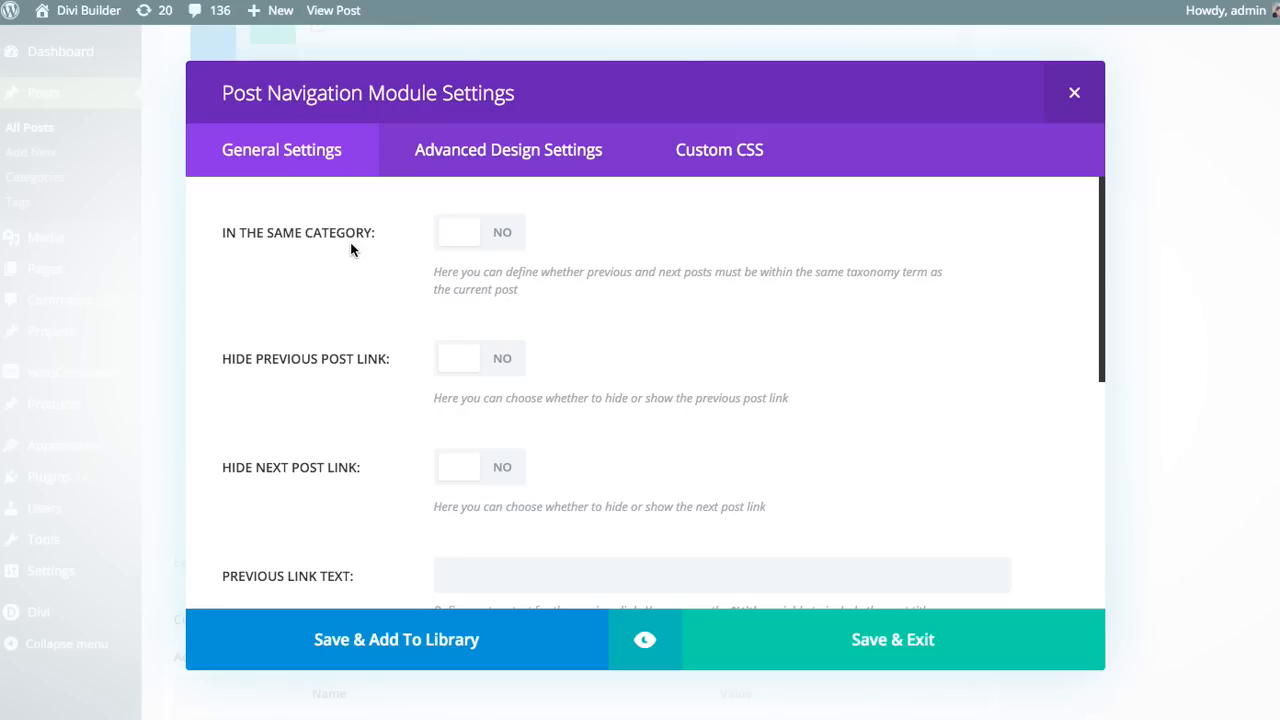
# Step: Try restricting the navigation to the same category with the custom taxonomy name "Product", clearing the name and switching the restriction off again
pyautogui.click(496, 232)
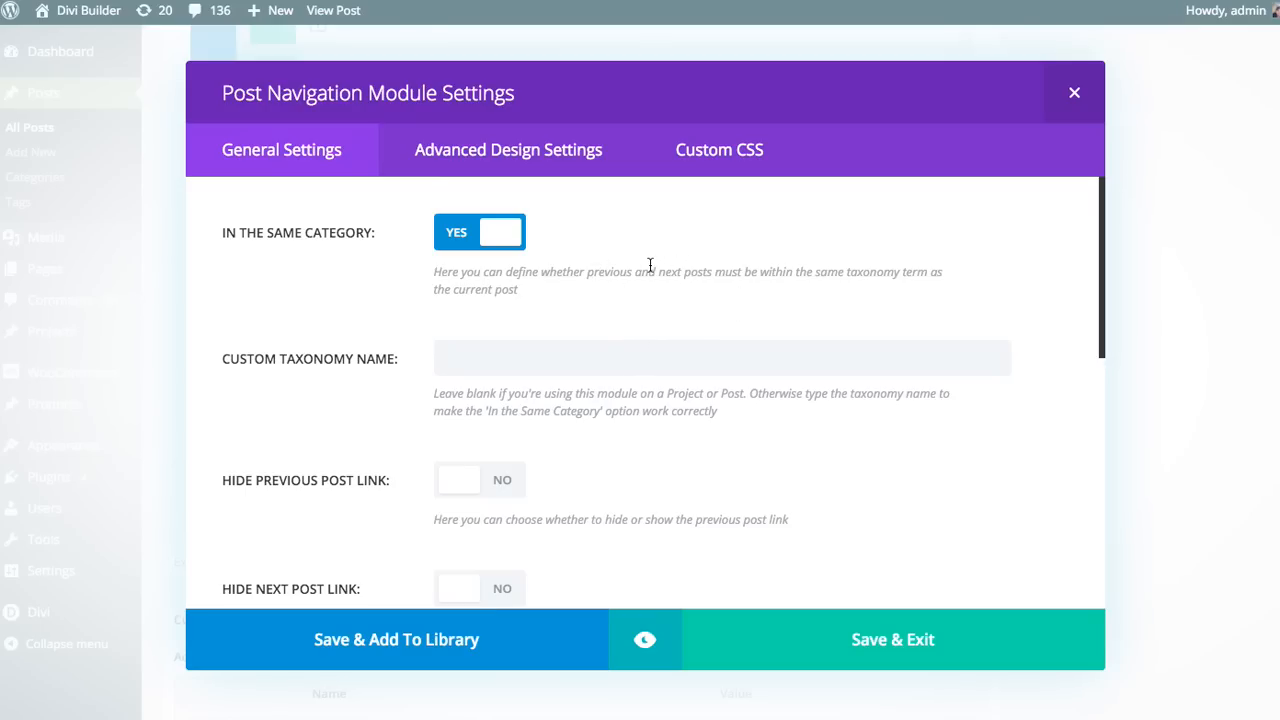
pyautogui.click(563, 351)
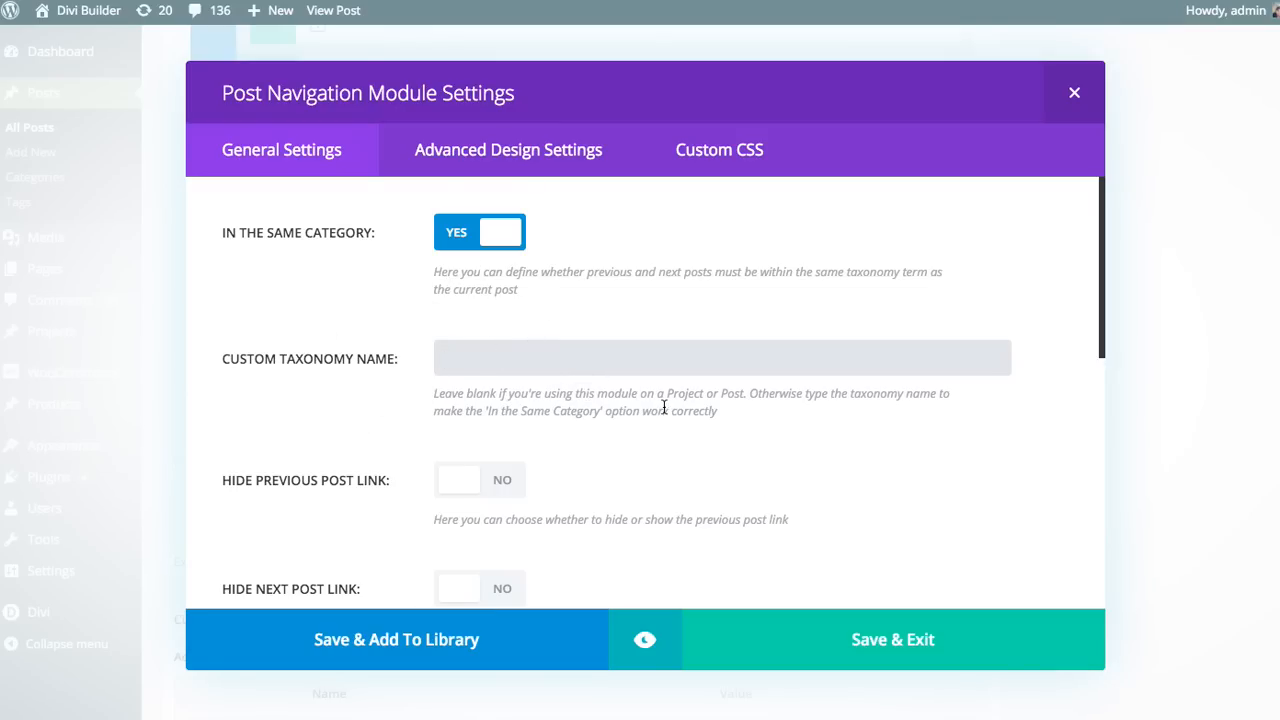
pyautogui.write('Po')
pyautogui.press('BackSpace')
pyautogui.write('roduct')
pyautogui.doubleClick(530, 358)
pyautogui.press('BackSpace')
pyautogui.click(591, 336)
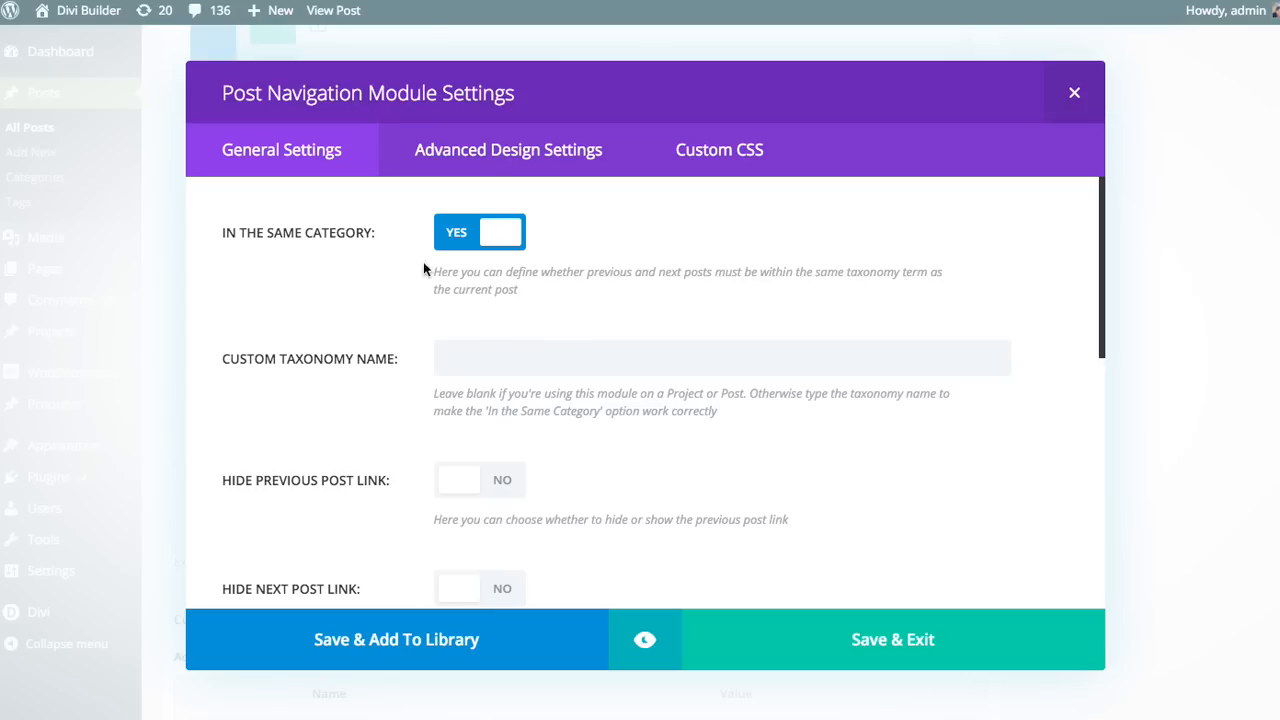
pyautogui.click(495, 237)
# Step: Try hiding the previous post link and restore it
pyautogui.scroll(-3, 690, 310)
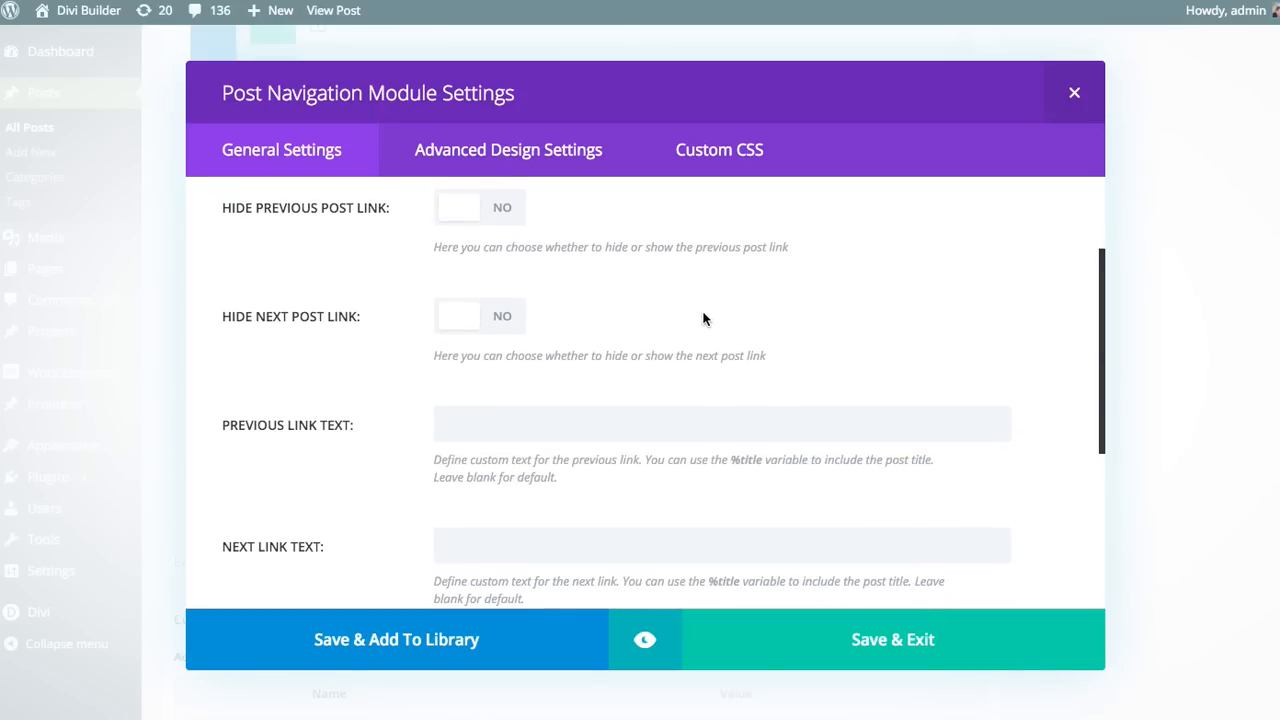
pyautogui.scroll(1, 703, 318)
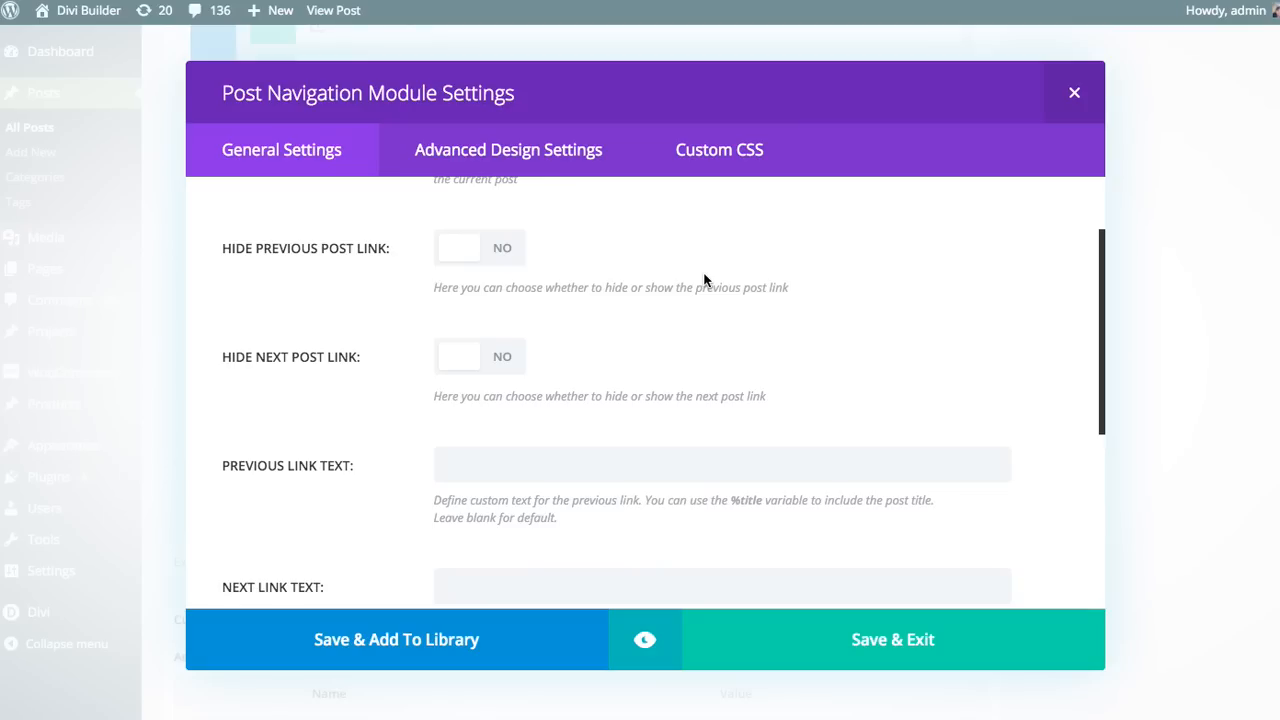
pyautogui.click(457, 246)
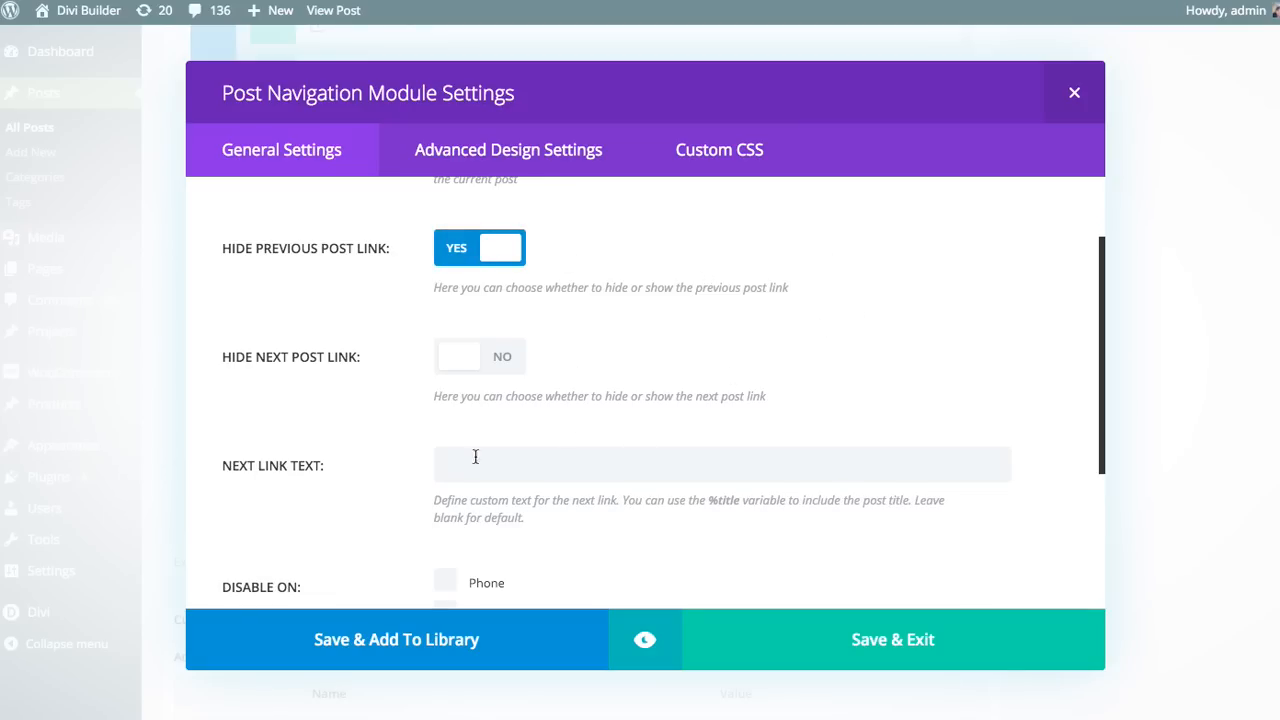
pyautogui.click(477, 246)
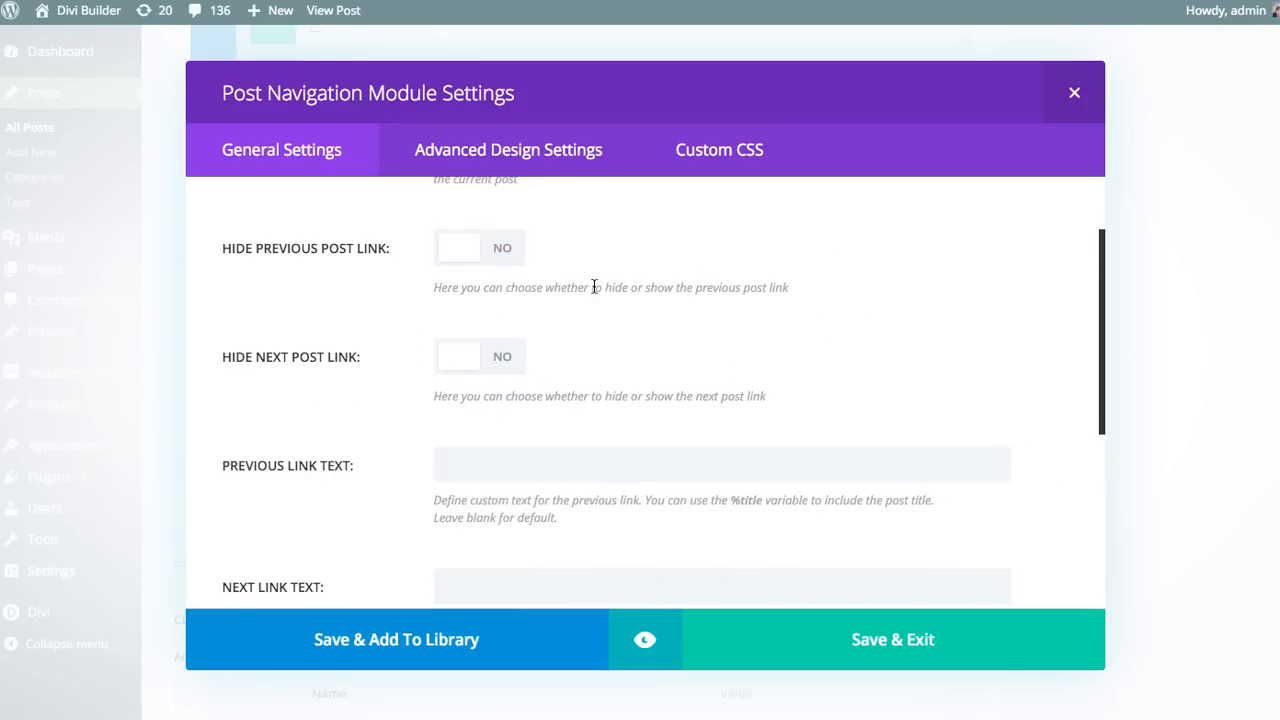
# Step: Review the previous and next link text options, and try disabling the module on Phone and Tablet before re-enabling both
pyautogui.scroll(-2, 605, 296)
pyautogui.scroll(-2, 605, 298)
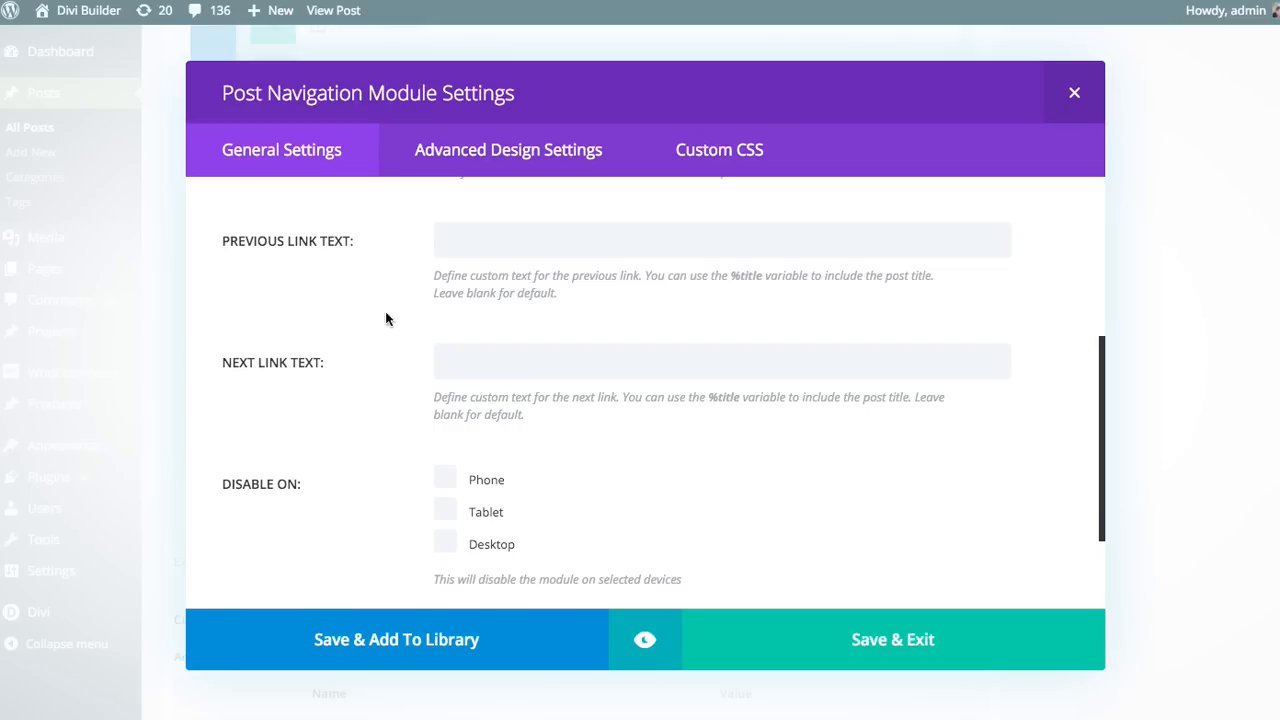
pyautogui.scroll(4, 440, 332)
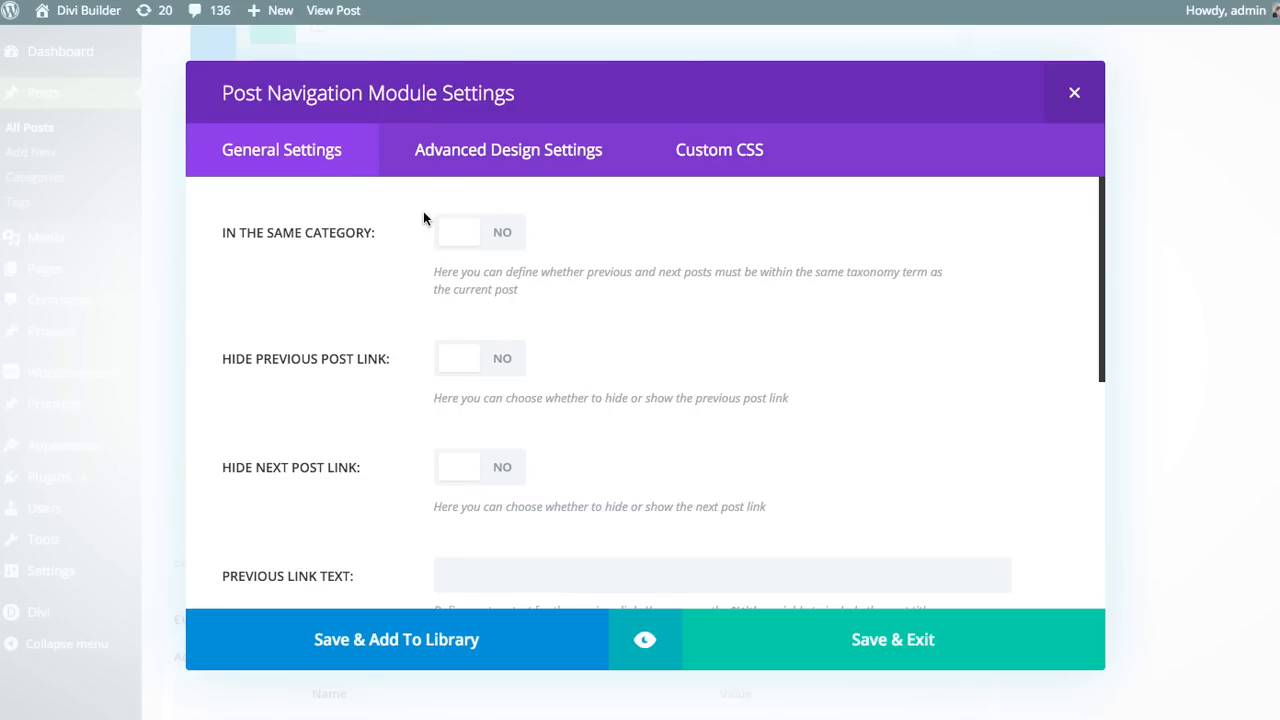
pyautogui.scroll(-5, 400, 394)
pyautogui.scroll(1, 554, 349)
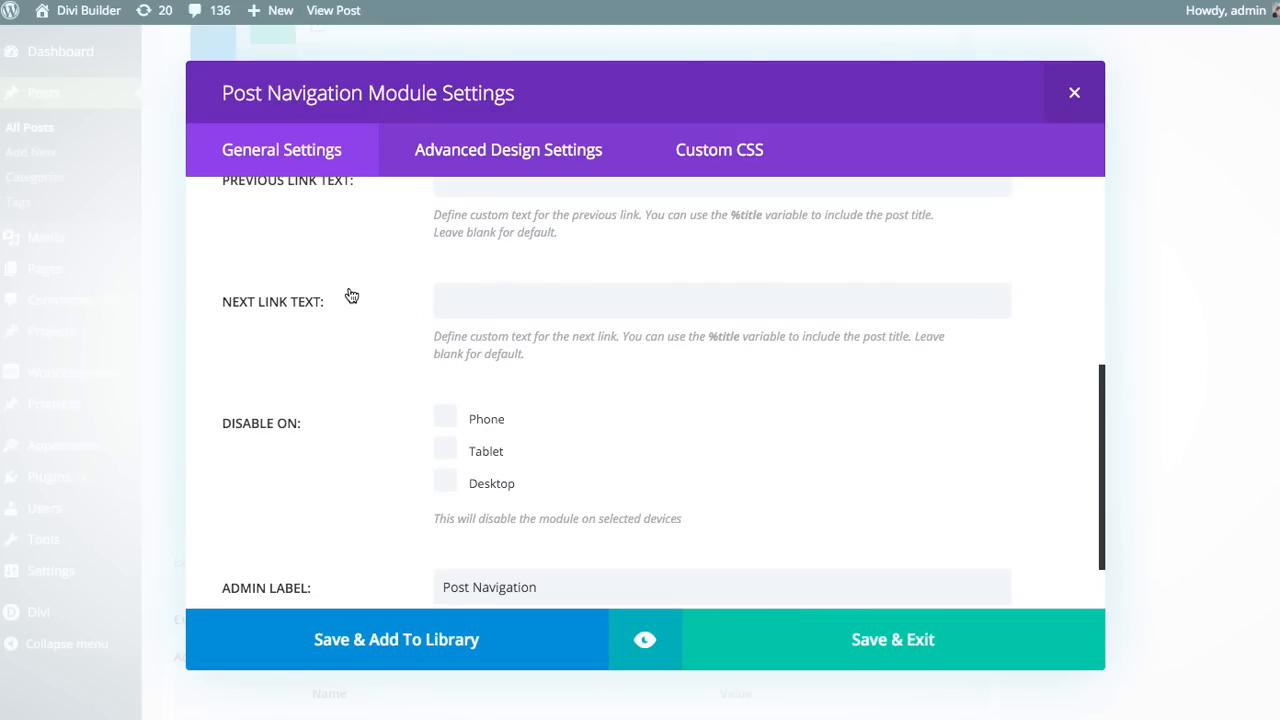
pyautogui.scroll(-1, 350, 292)
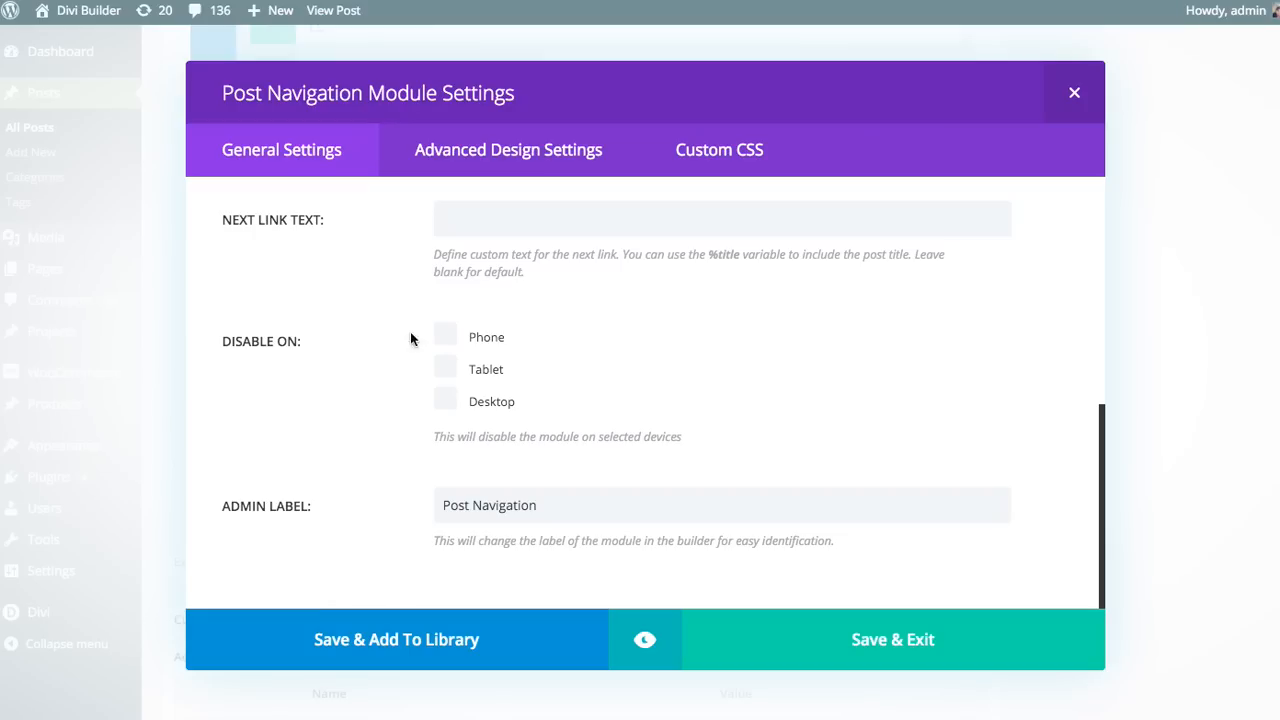
pyautogui.click(446, 336)
pyautogui.click(441, 369)
pyautogui.click(446, 368)
pyautogui.click(459, 340)
pyautogui.scroll(5, 609, 360)
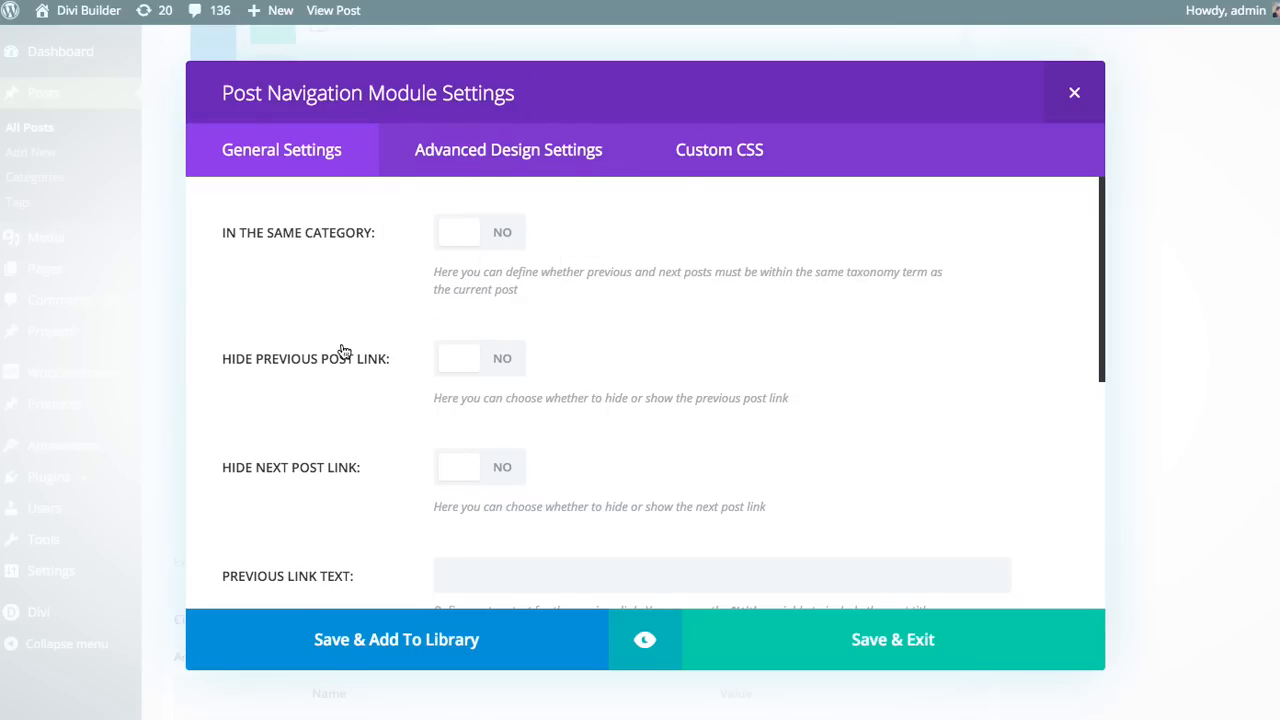
# Step: Preview the Post Navigation module within its section and save the module
pyautogui.click(646, 642)
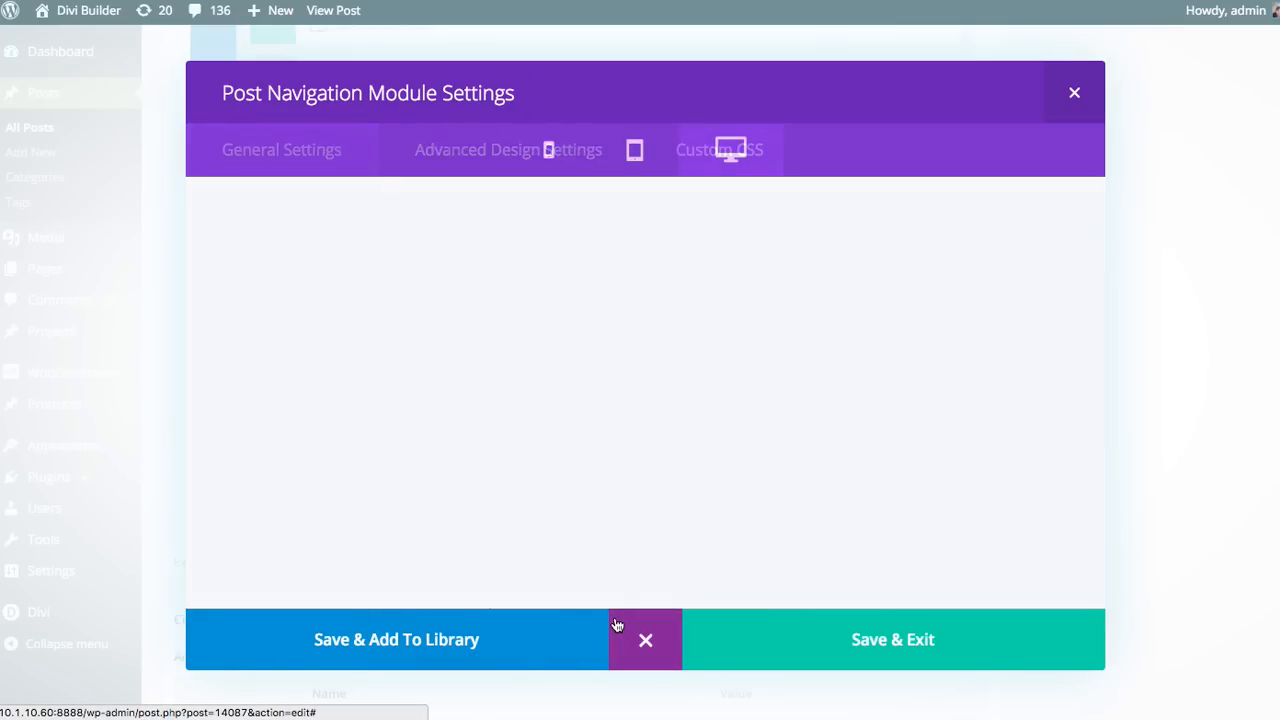
pyautogui.scroll(-3, 906, 430)
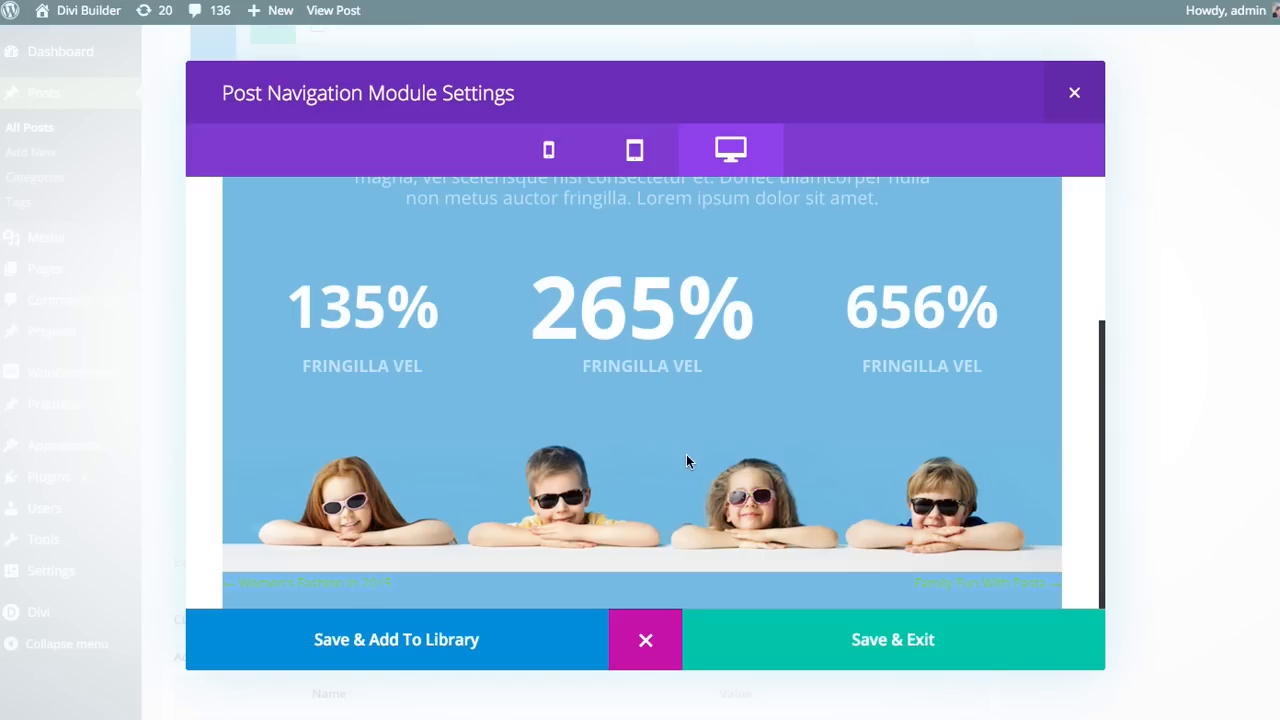
pyautogui.click(663, 647)
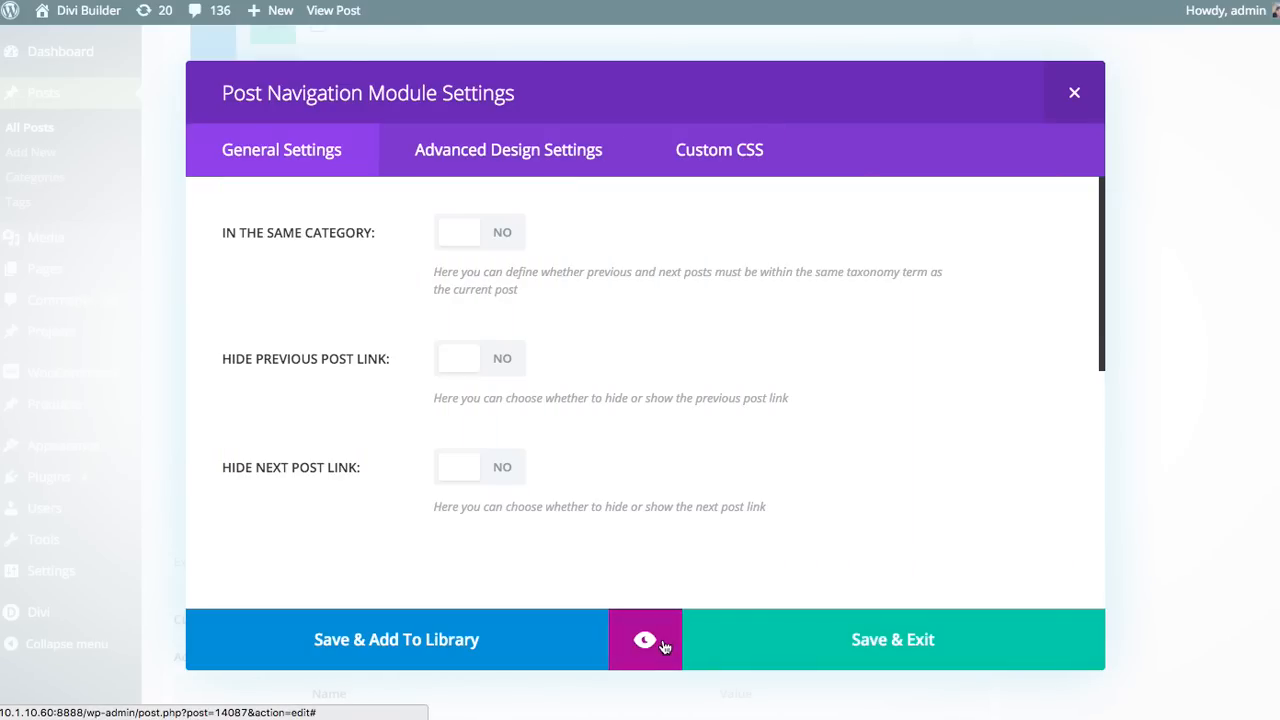
pyautogui.click(858, 630)
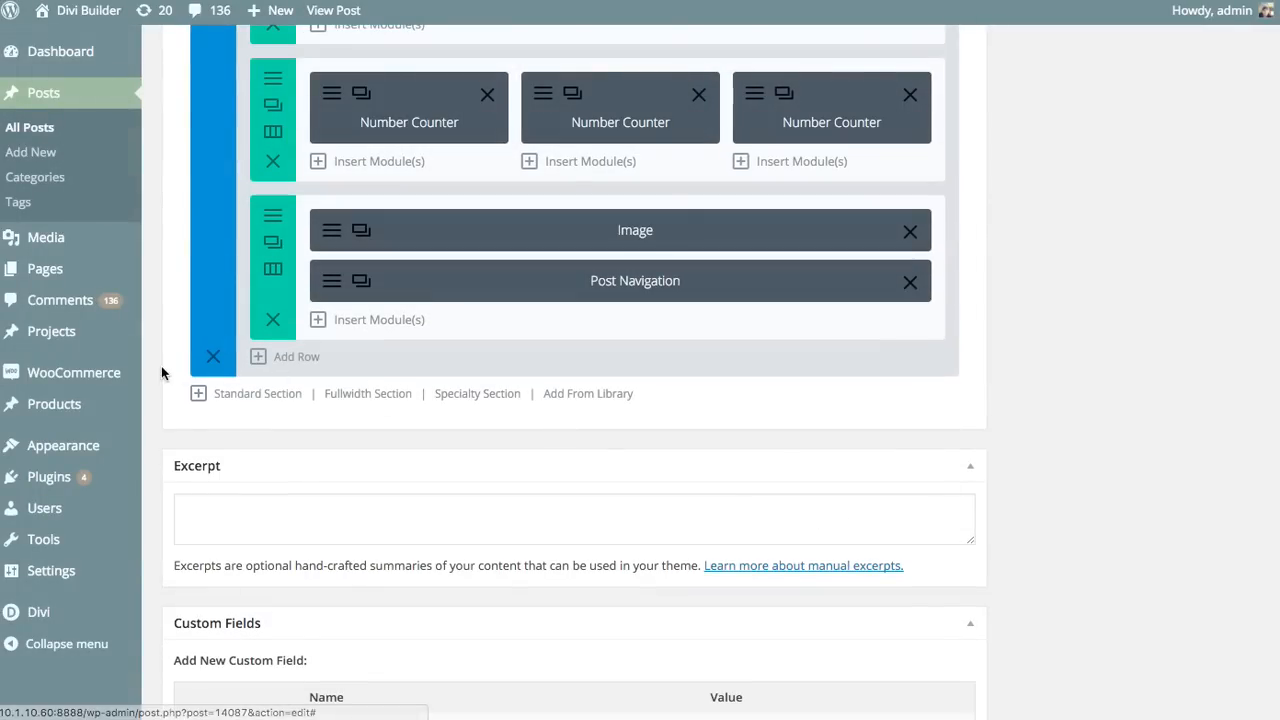
# Step: Add a standard section with a single-column row at the end of the layout and move the Post Navigation module into it
pyautogui.click(276, 395)
pyautogui.click(386, 248)
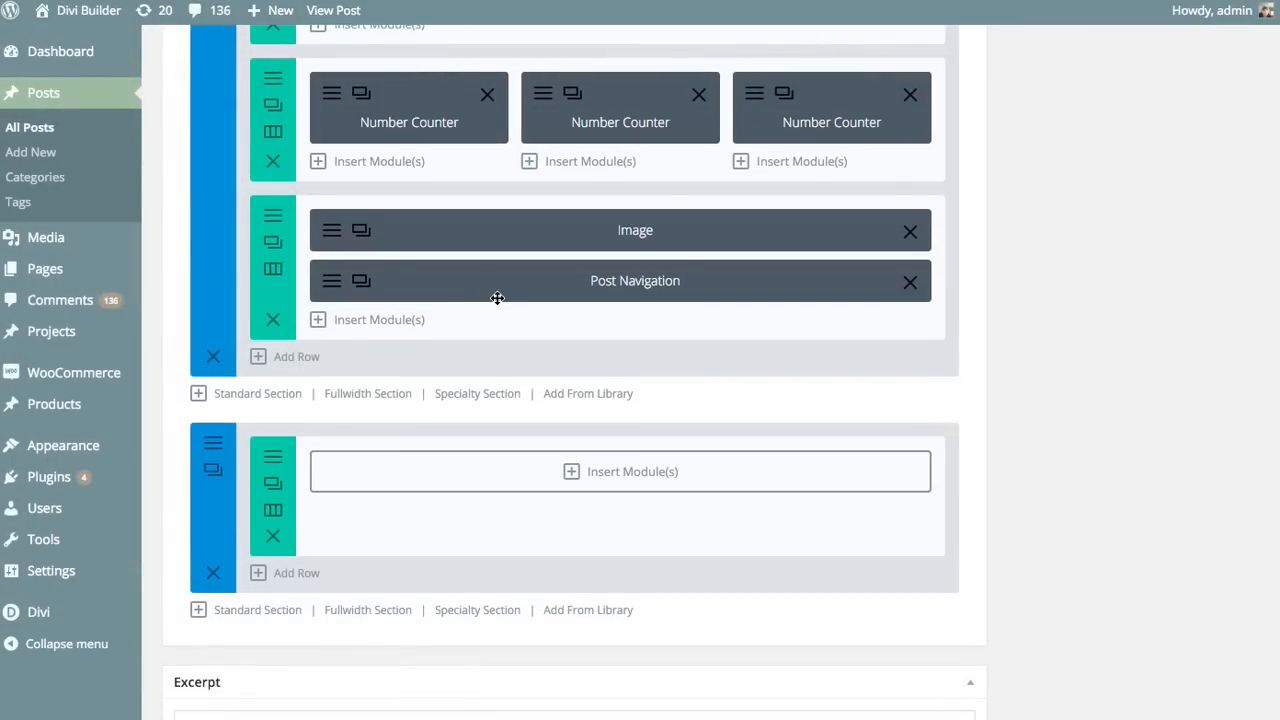
pyautogui.moveTo(494, 297); pyautogui.dragTo(478, 490)
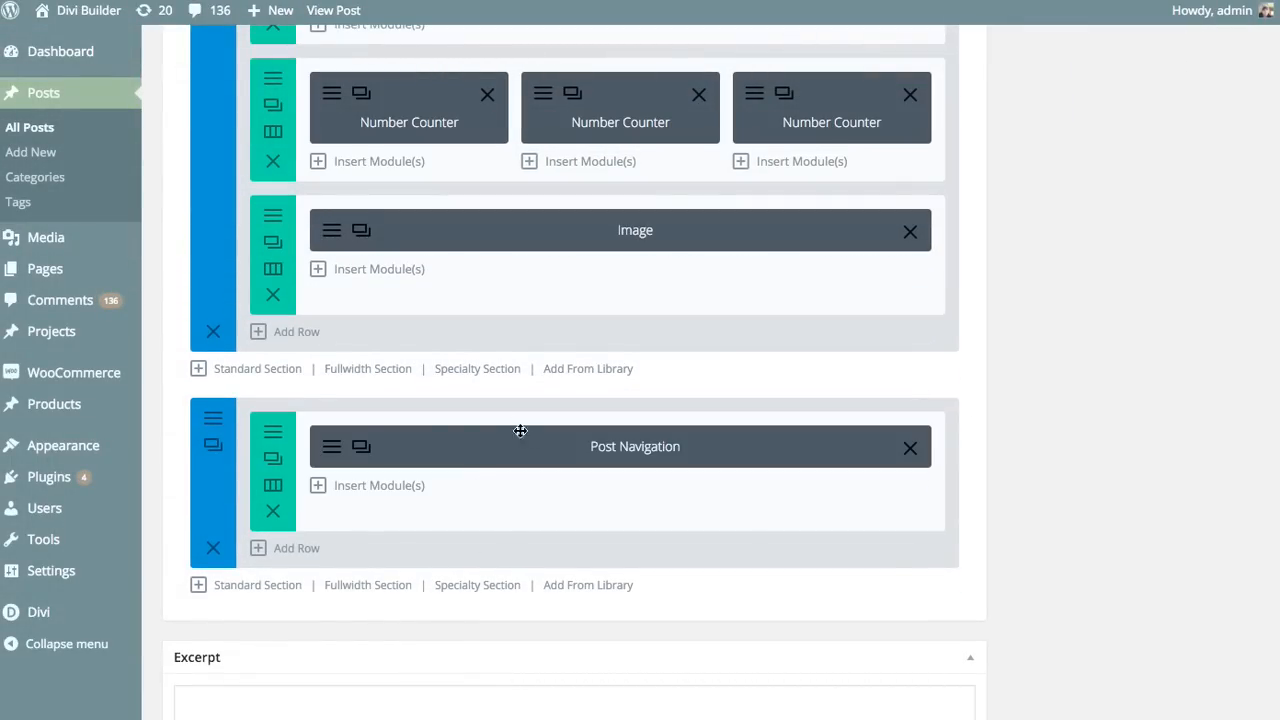
# Step: Preview the Post Navigation module in its new section
pyautogui.rightClick(470, 447)
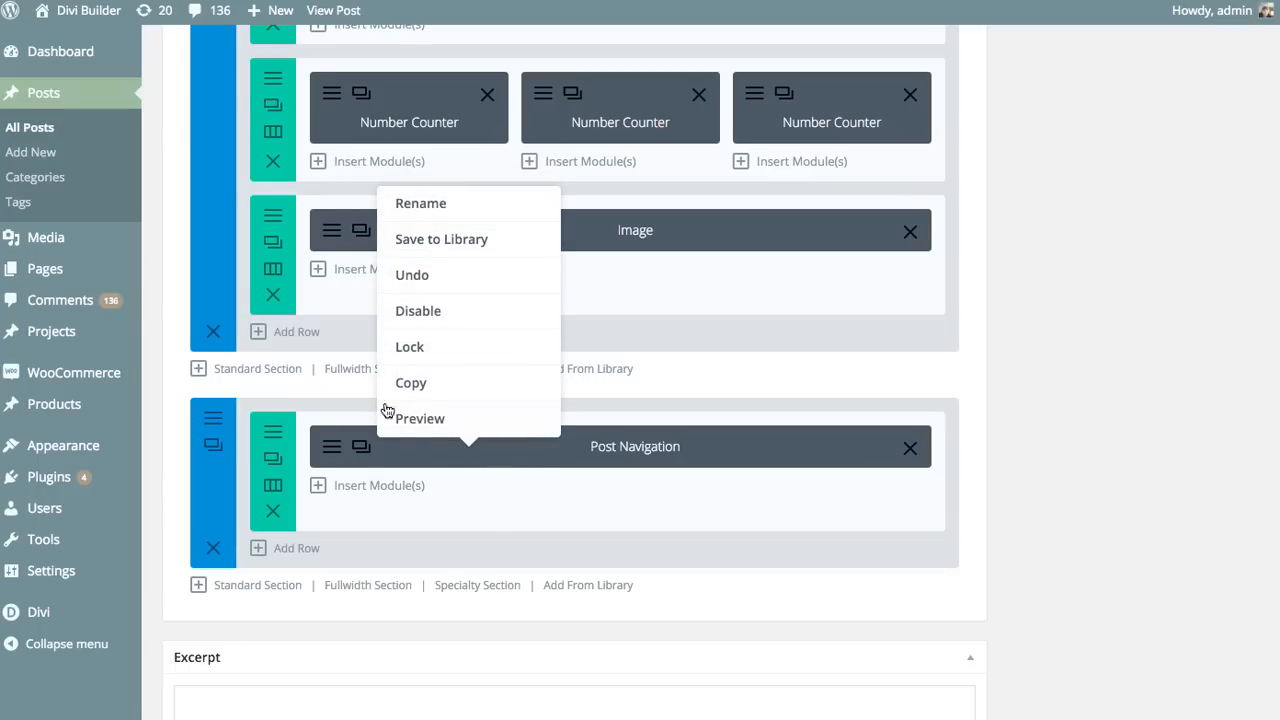
pyautogui.click(437, 420)
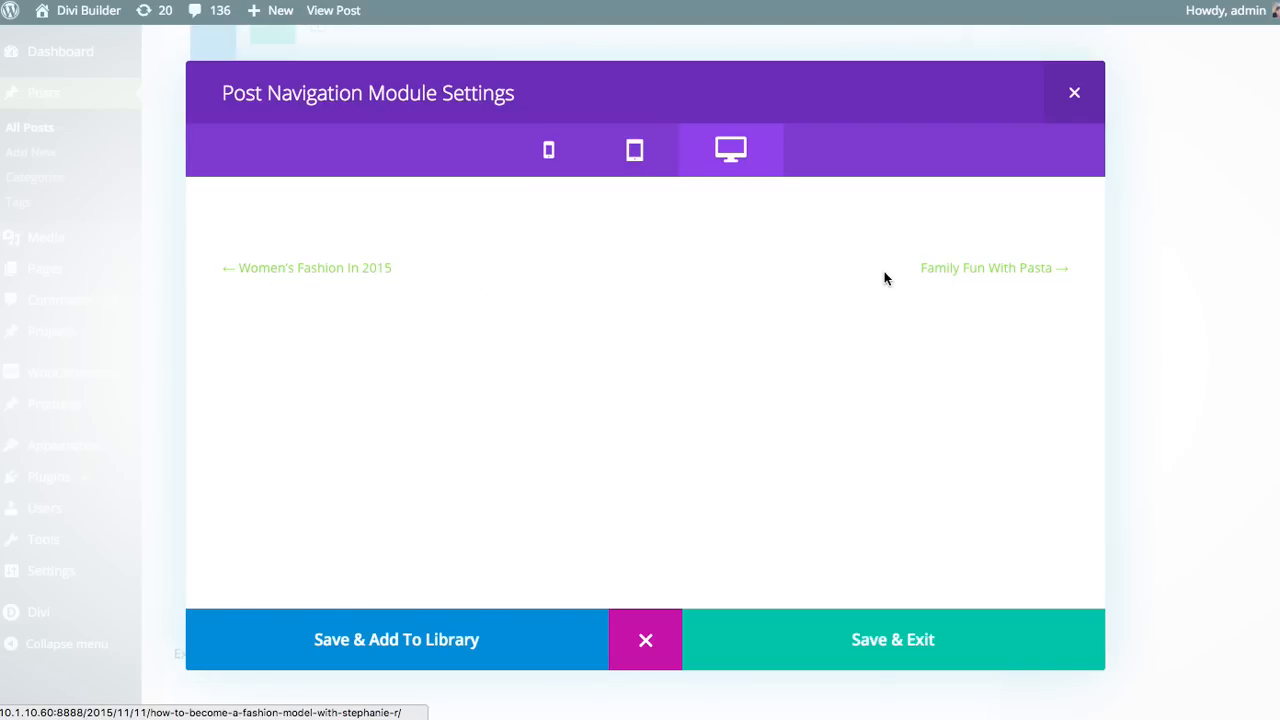
# Step: Save the Post Navigation module and update the post to check its navigation links on the live page
pyautogui.click(866, 640)
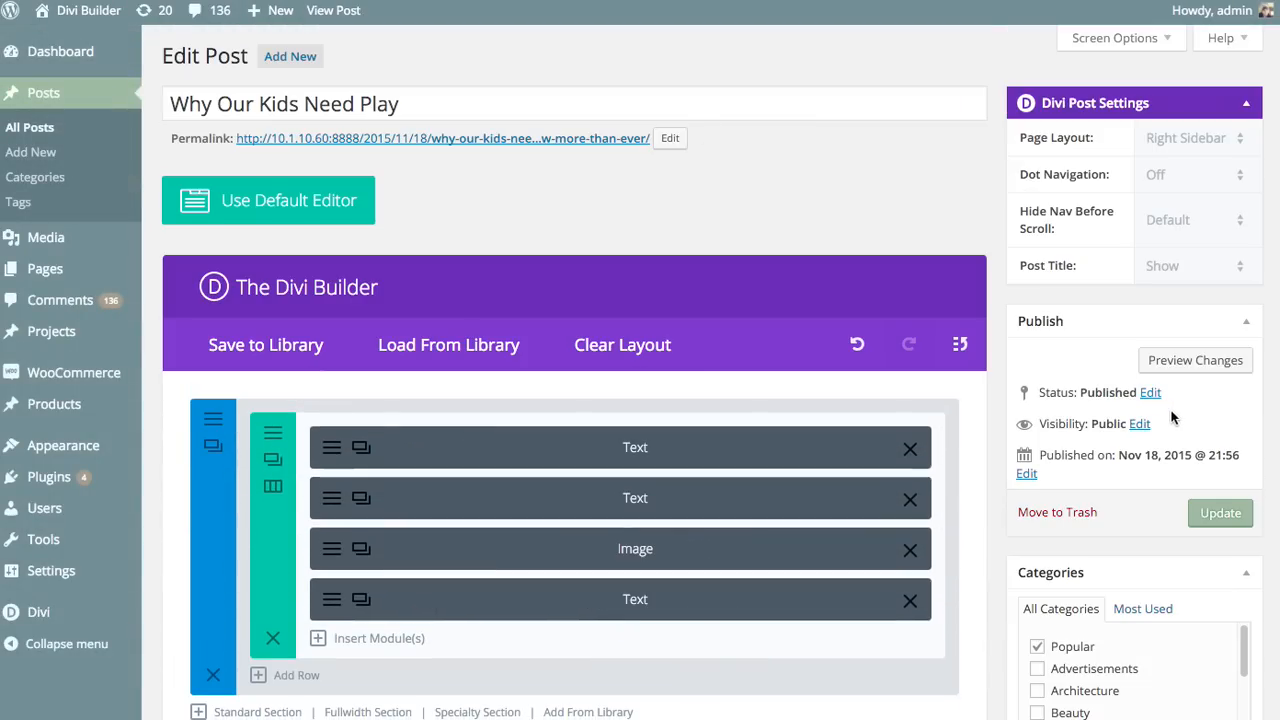
pyautogui.click(1220, 512)
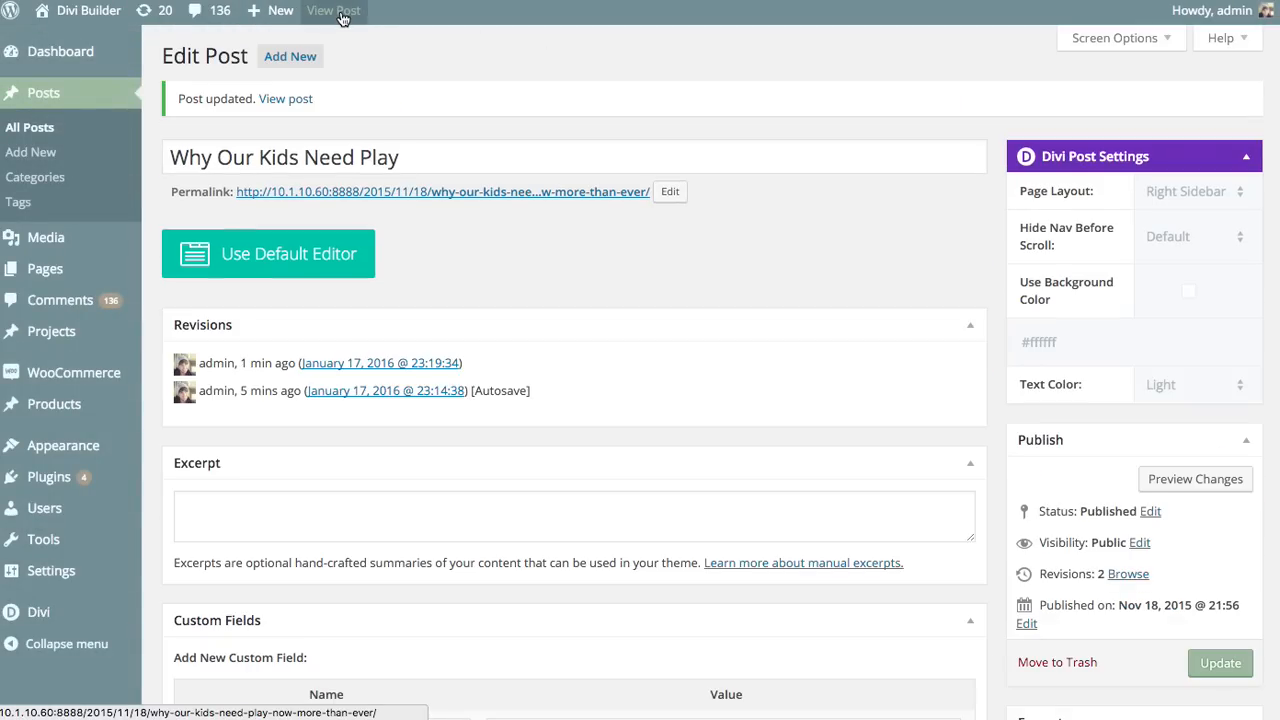
pyautogui.click(340, 12)
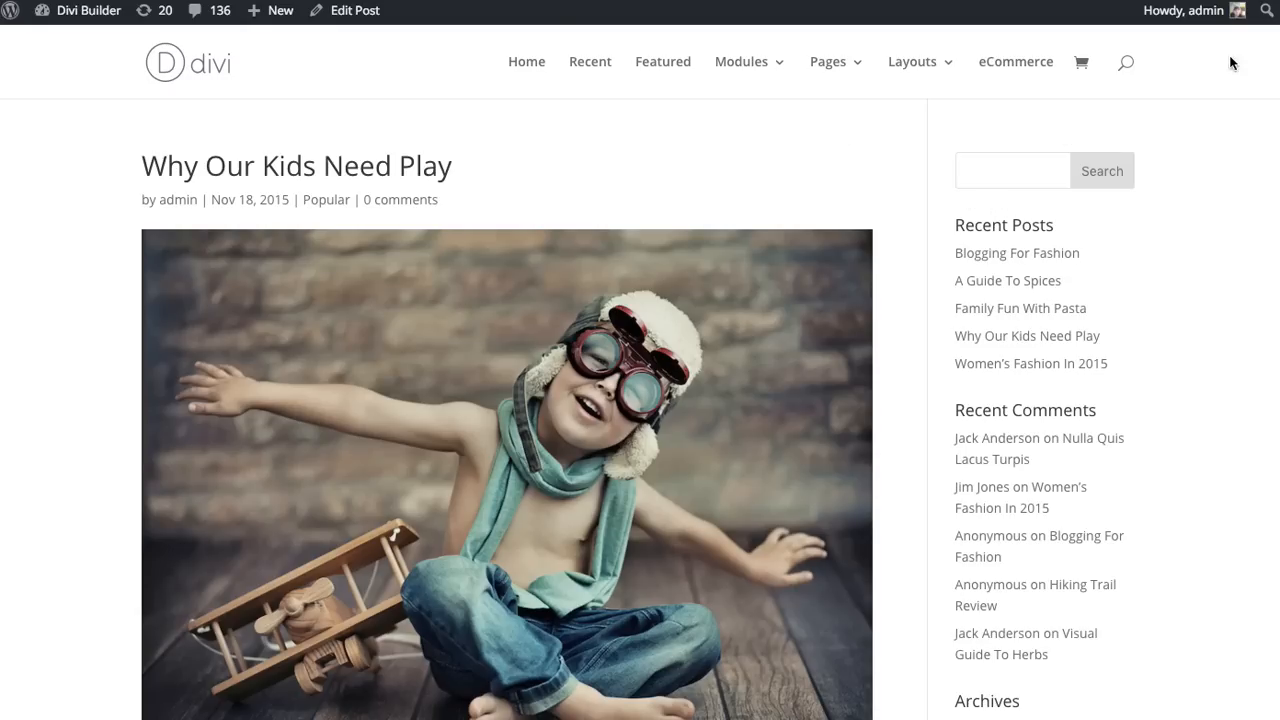
pyautogui.scroll(-20, 1270, 590)
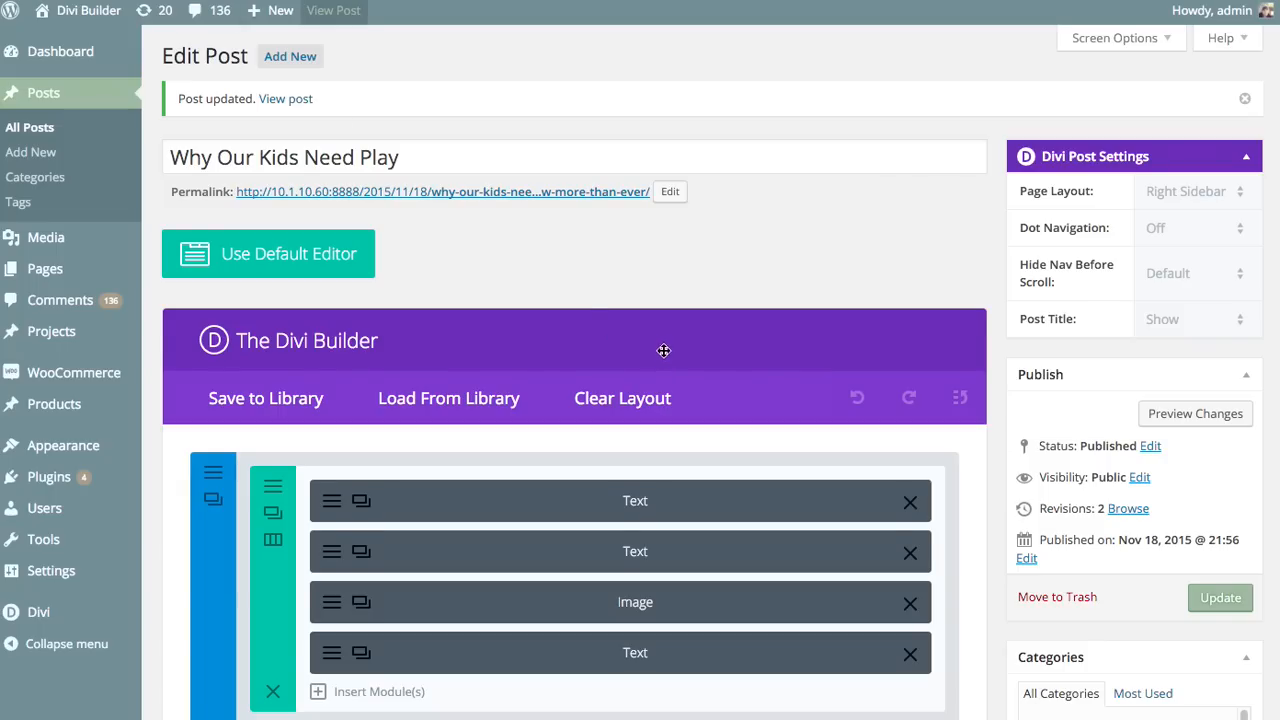
# Step: Open the advanced design settings of the Post Navigation module in the last section and review the link styling options
pyautogui.scroll(-10, 645, 355)
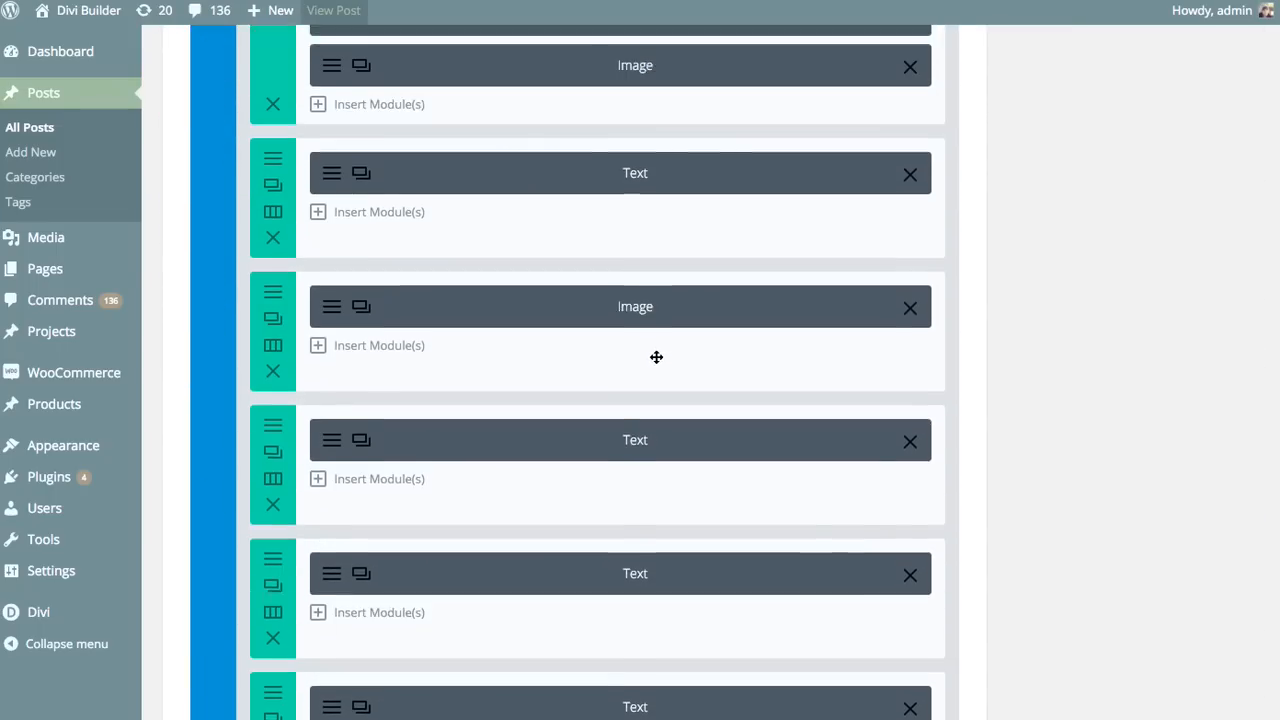
pyautogui.scroll(-5, 670, 357)
pyautogui.scroll(3, 709, 371)
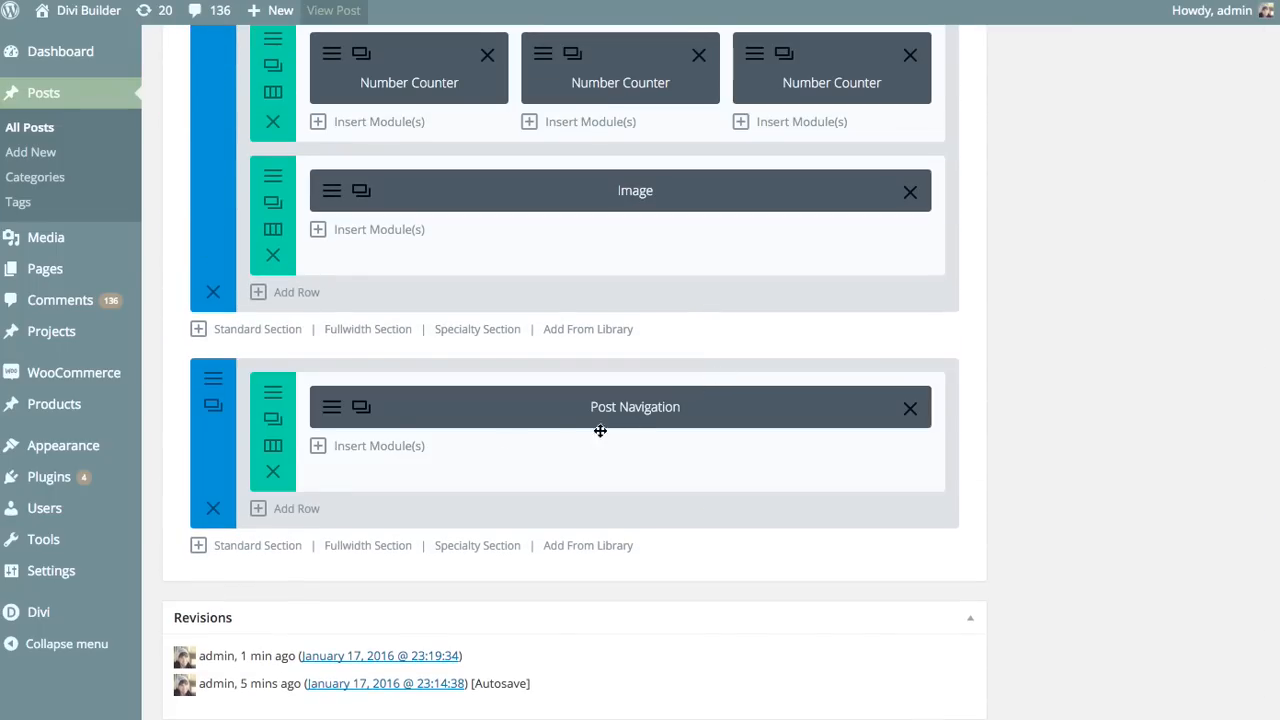
pyautogui.click(331, 408)
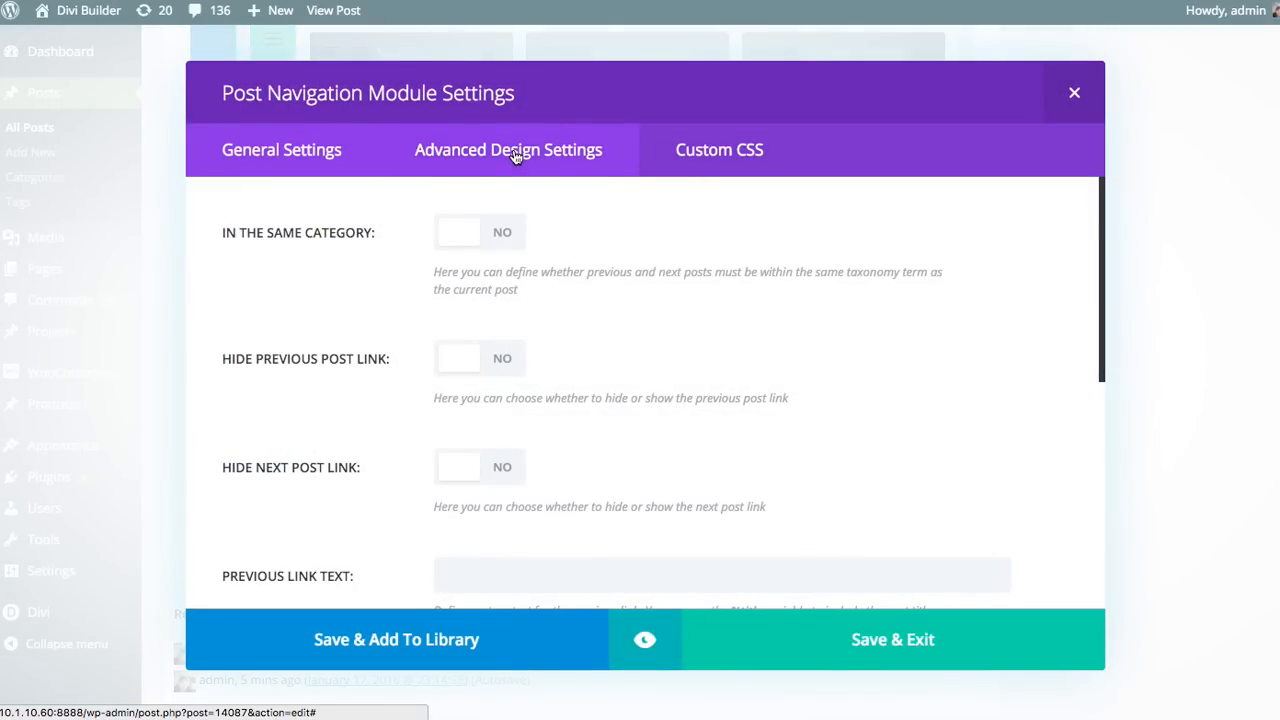
pyautogui.click(515, 156)
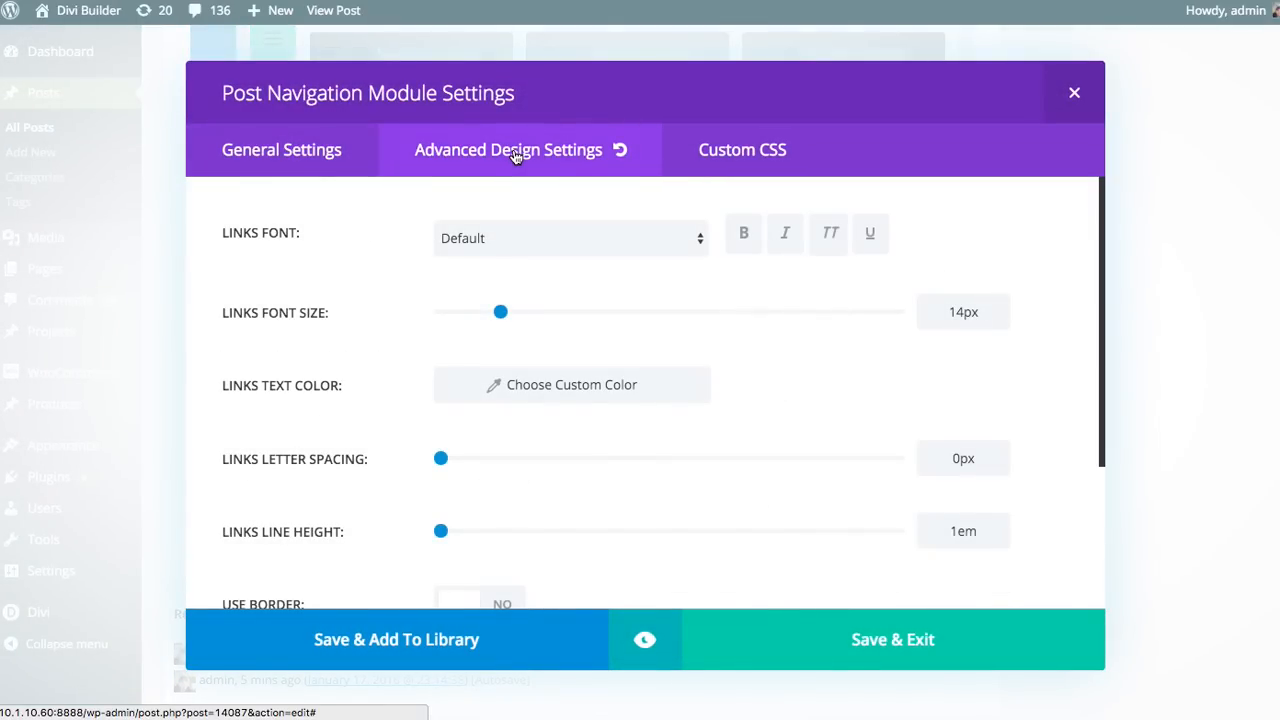
pyautogui.scroll(-3, 430, 395)
pyautogui.scroll(3, 480, 430)
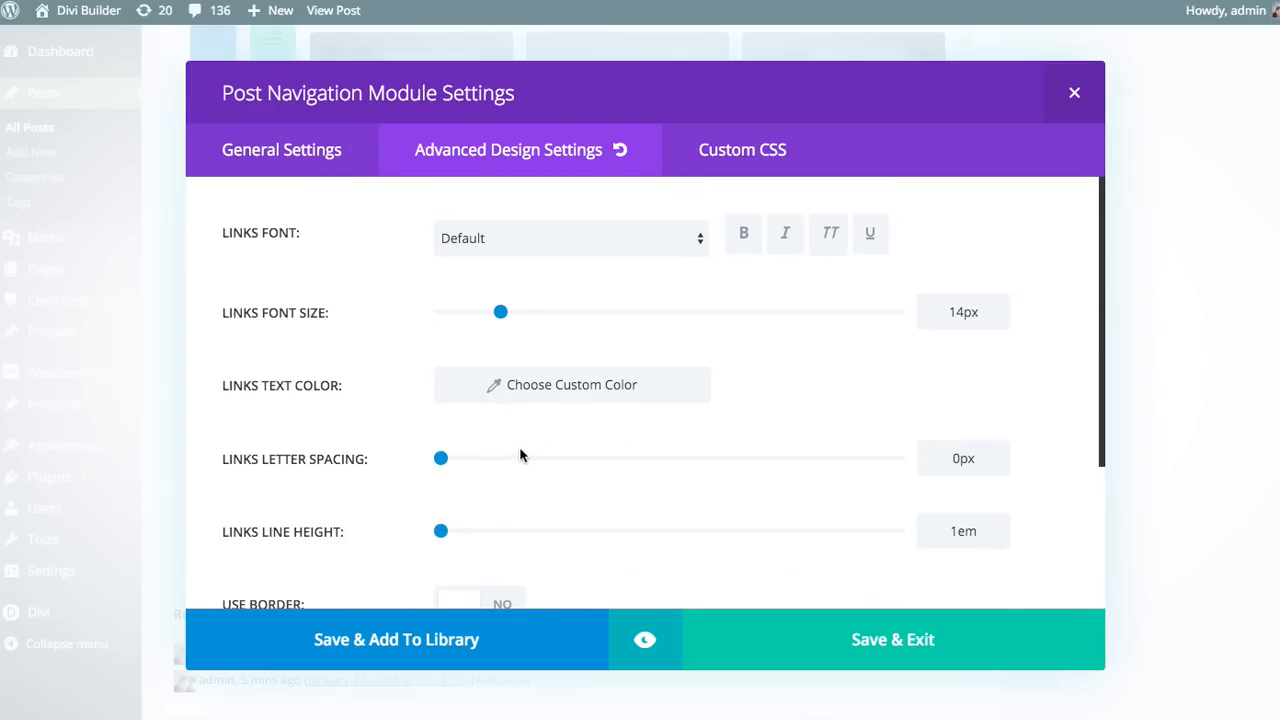
# Step: Set the links text color to the blue preset swatch and close the color picker
pyautogui.click(588, 396)
pyautogui.scroll(-1, 590, 480)
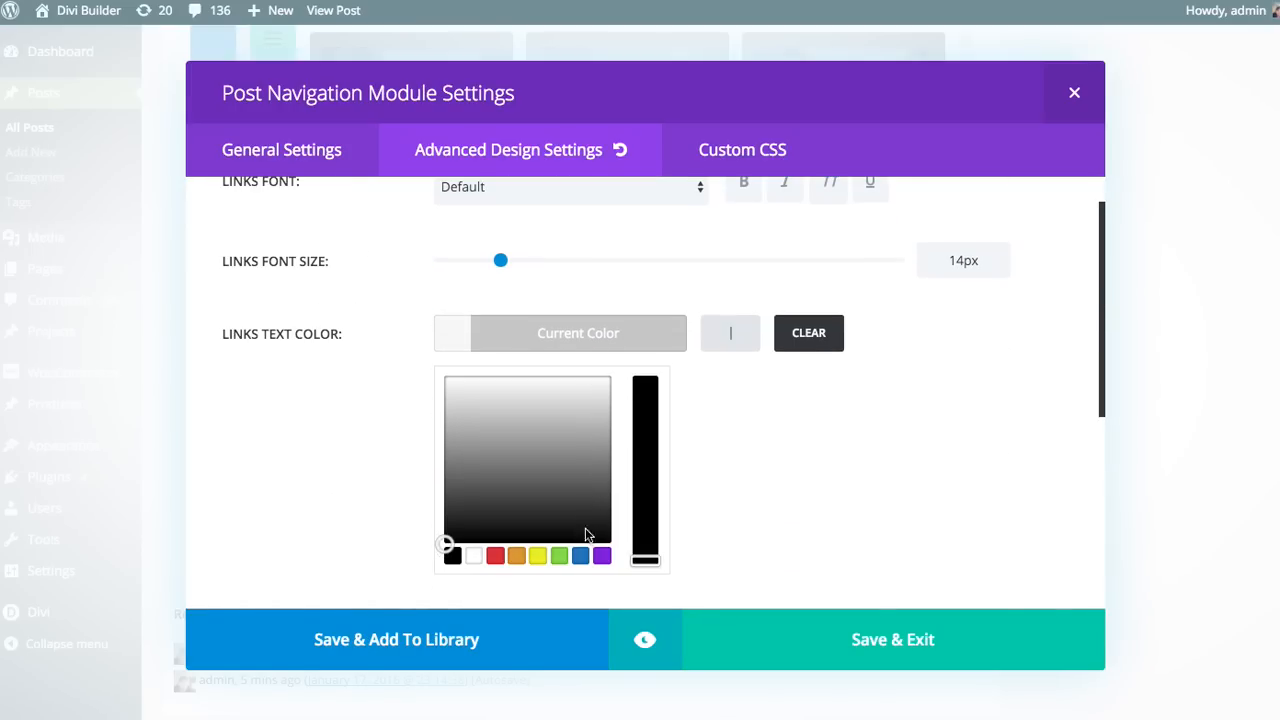
pyautogui.click(580, 556)
pyautogui.click(572, 333)
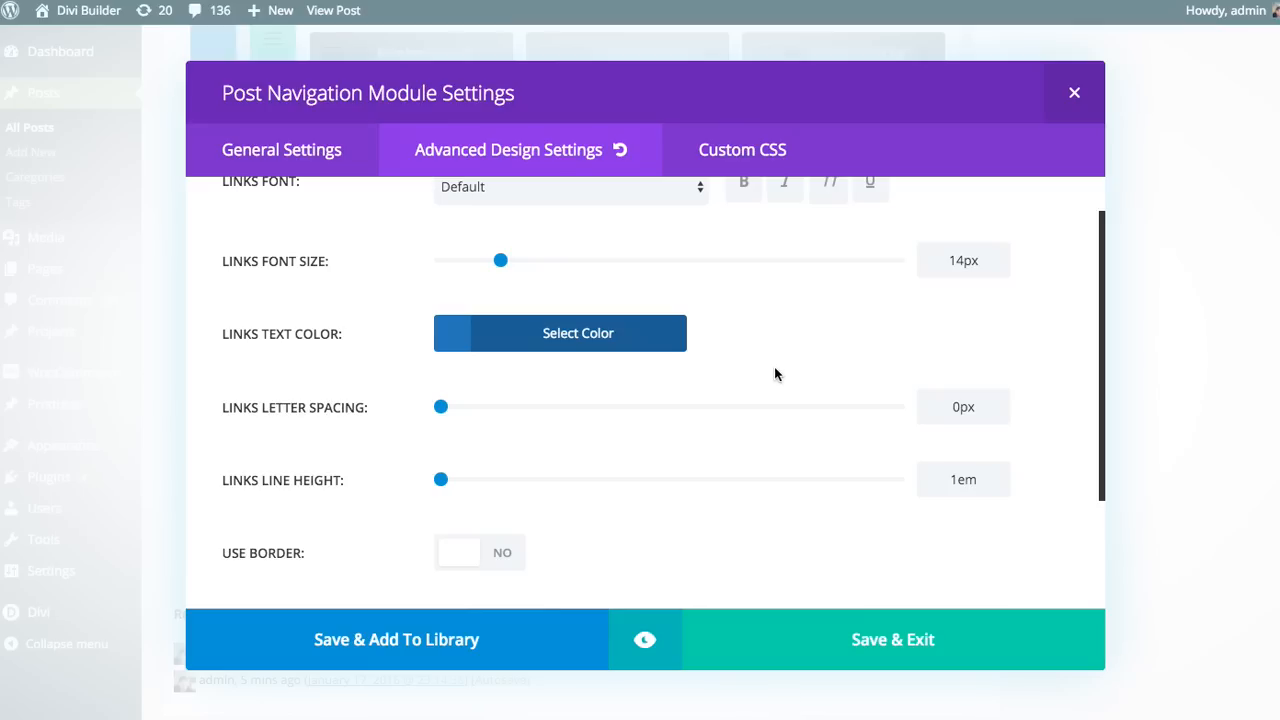
# Step: Style the navigation links in bold, uppercase Arvo at a font size of 20px
pyautogui.scroll(1, 790, 380)
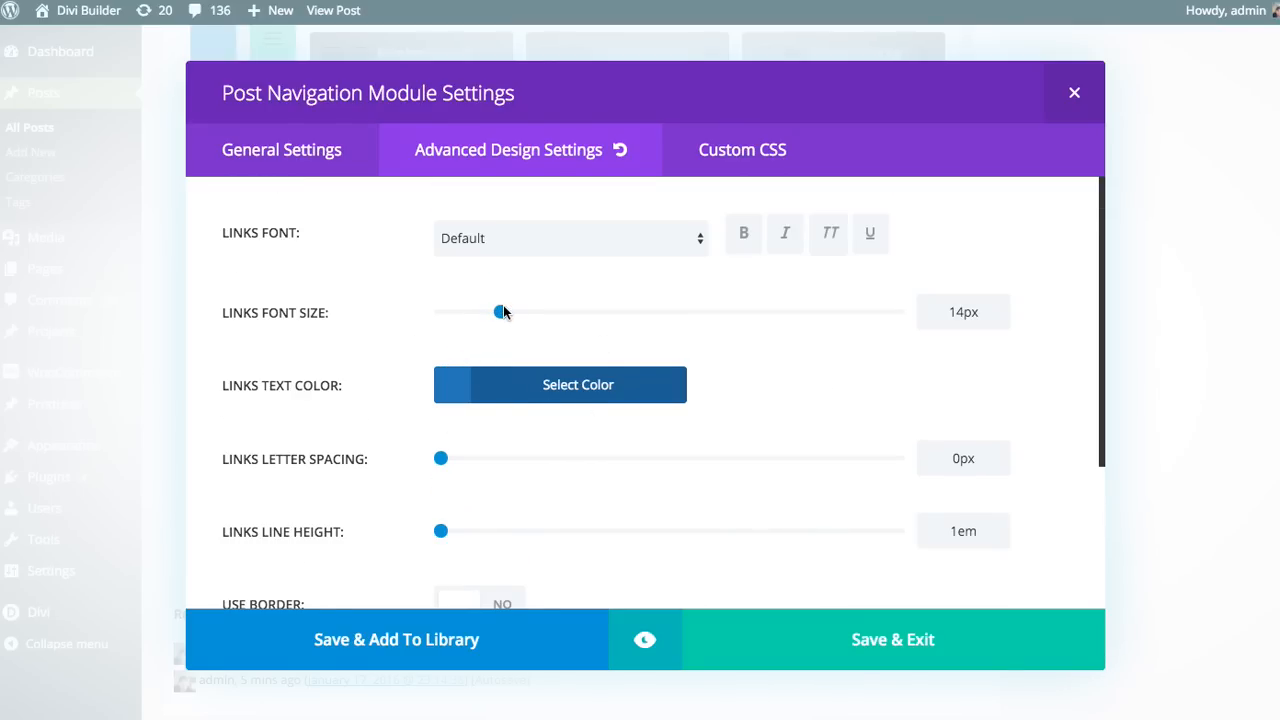
pyautogui.moveTo(501, 313); pyautogui.dragTo(519, 313)
pyautogui.click(745, 238)
pyautogui.click(828, 240)
pyautogui.click(636, 243)
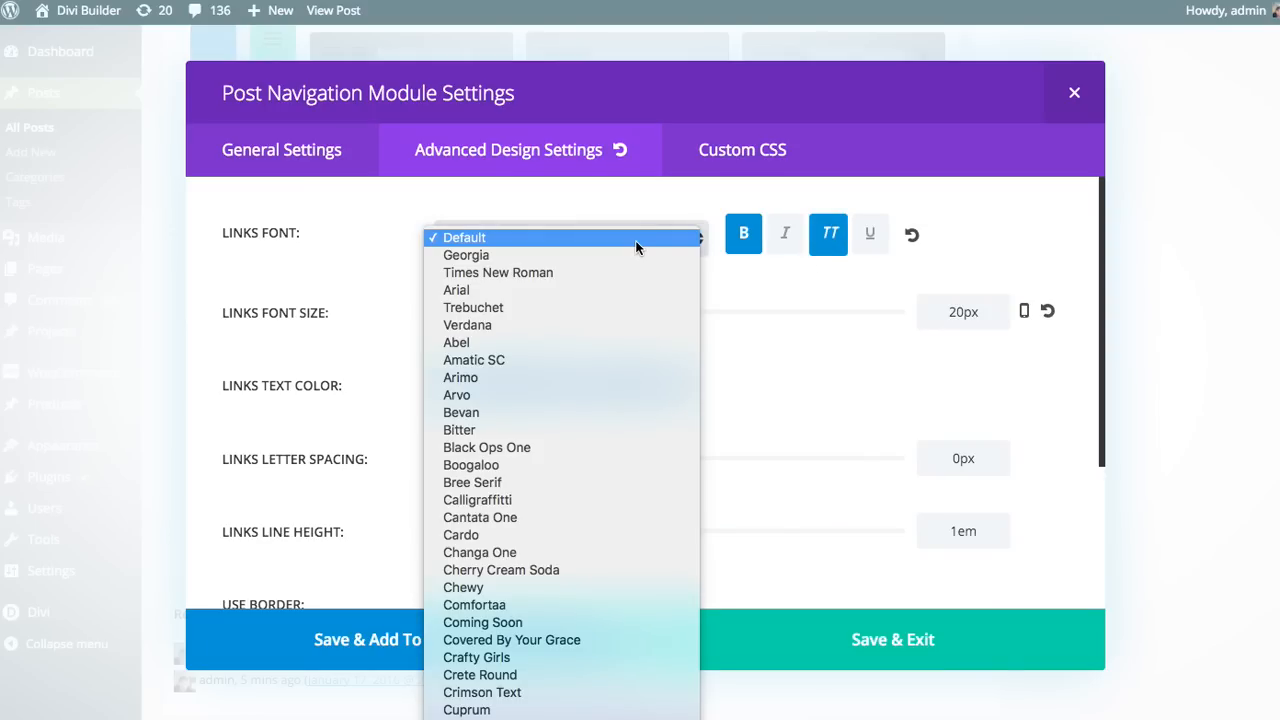
pyautogui.click(494, 394)
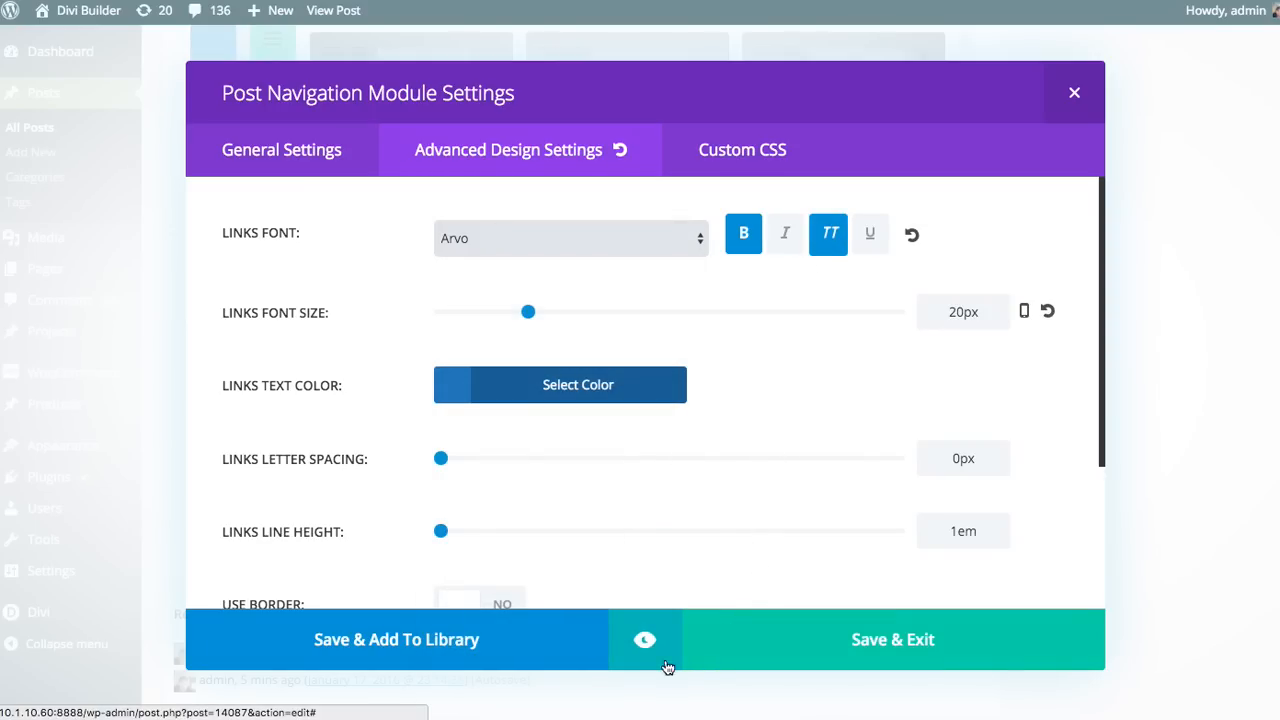
# Step: Preview the restyled navigation links, and review the line height, border, margin and padding options
pyautogui.click(645, 641)
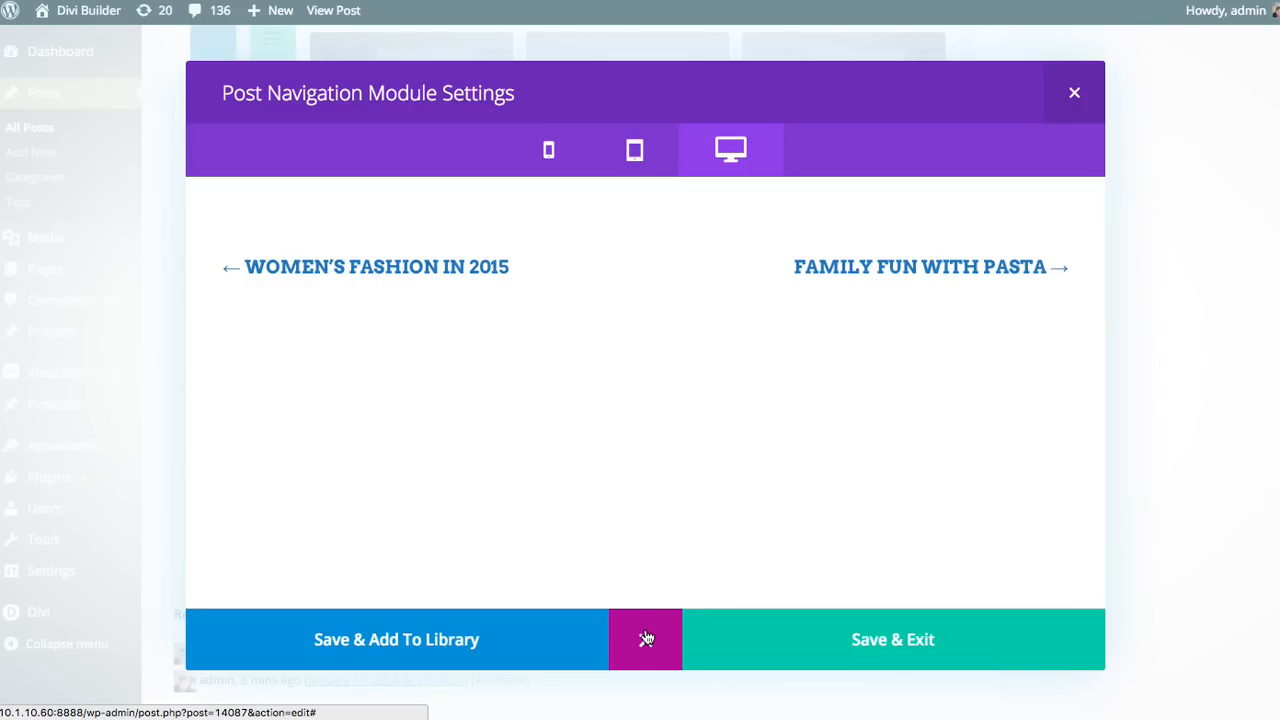
pyautogui.click(662, 640)
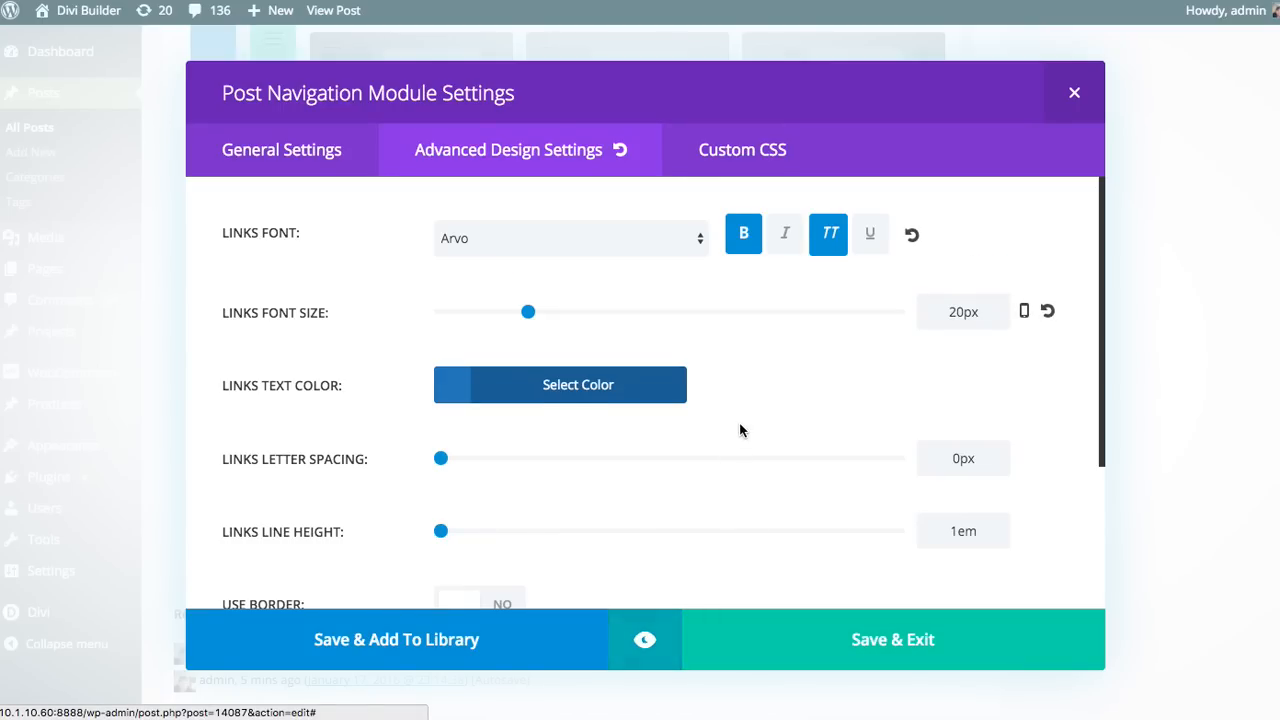
pyautogui.scroll(-3, 740, 430)
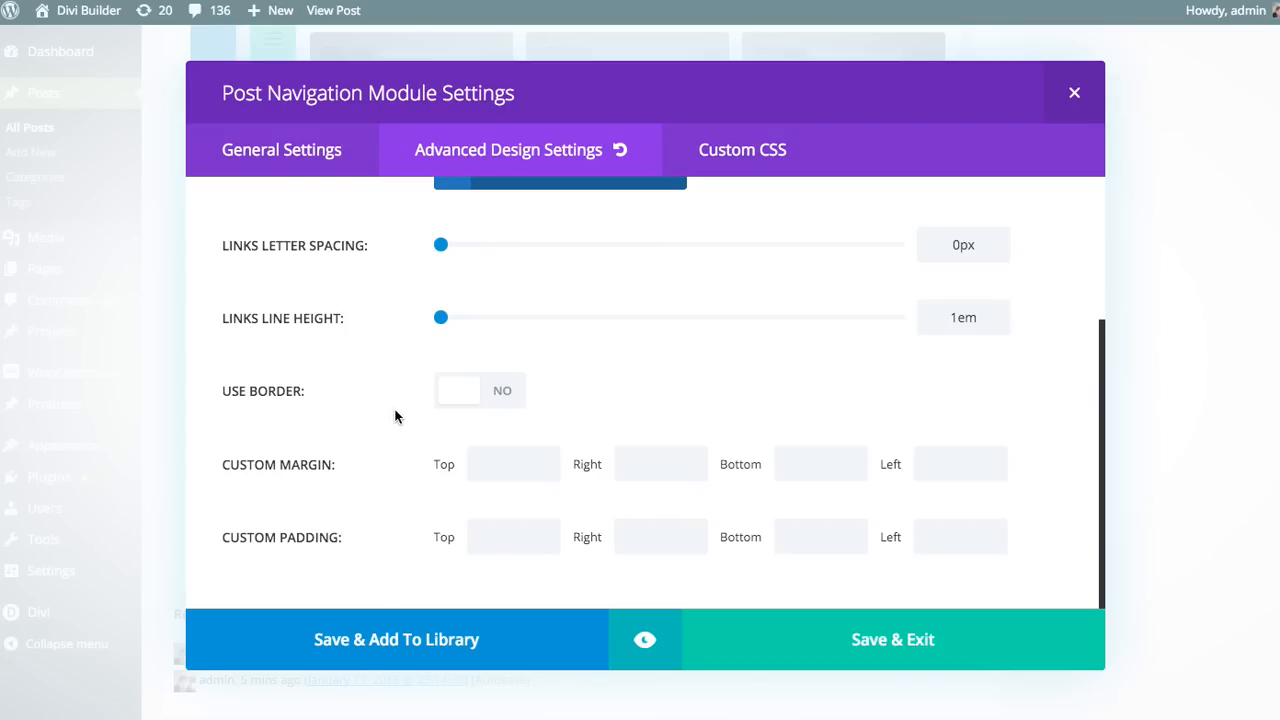
# Step: Save the restyled Post Navigation module and update the post
pyautogui.click(857, 640)
pyautogui.scroll(10, 1160, 500)
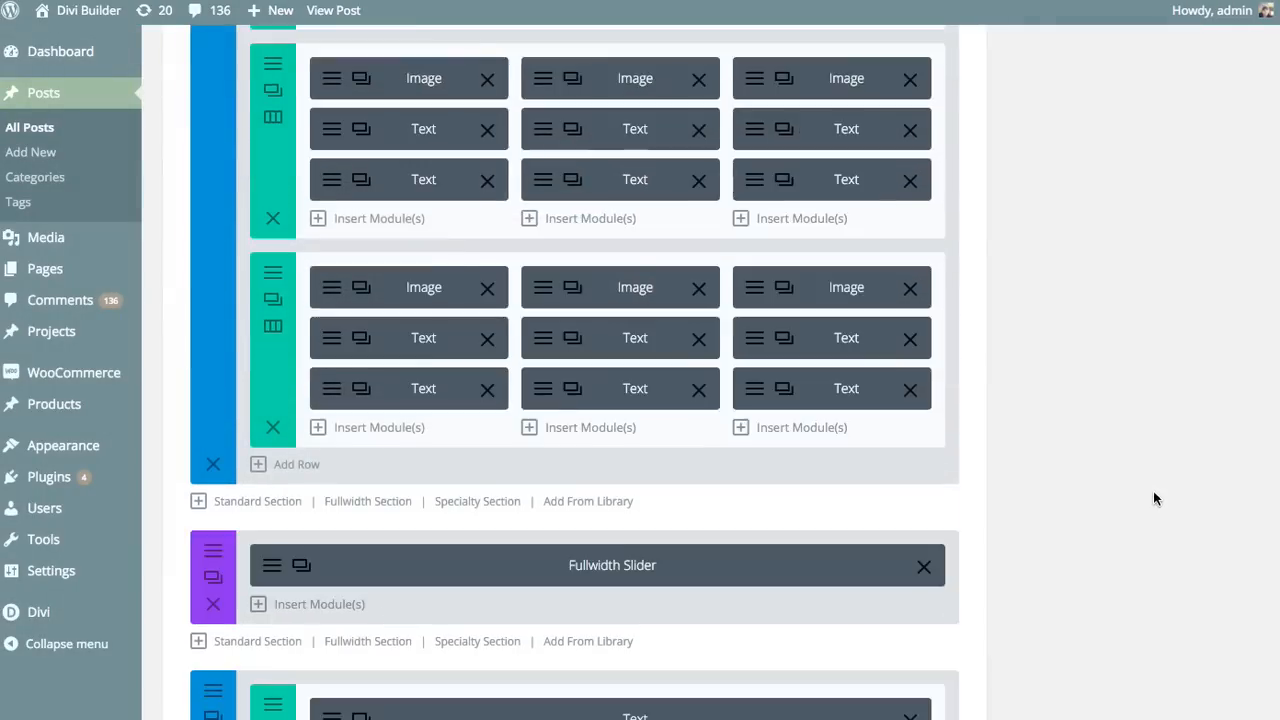
pyautogui.click(1216, 596)
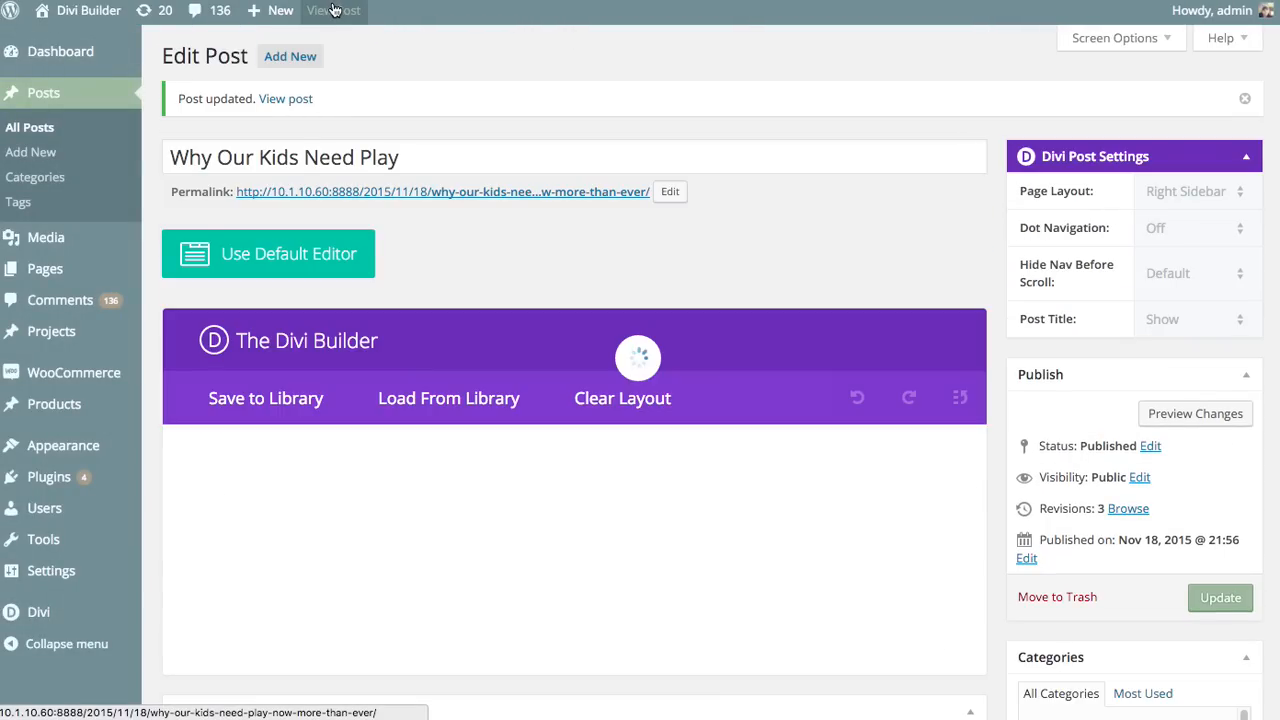
# Step: View the updated post live and check the restyled previous and next links below the content
pyautogui.click(333, 10)
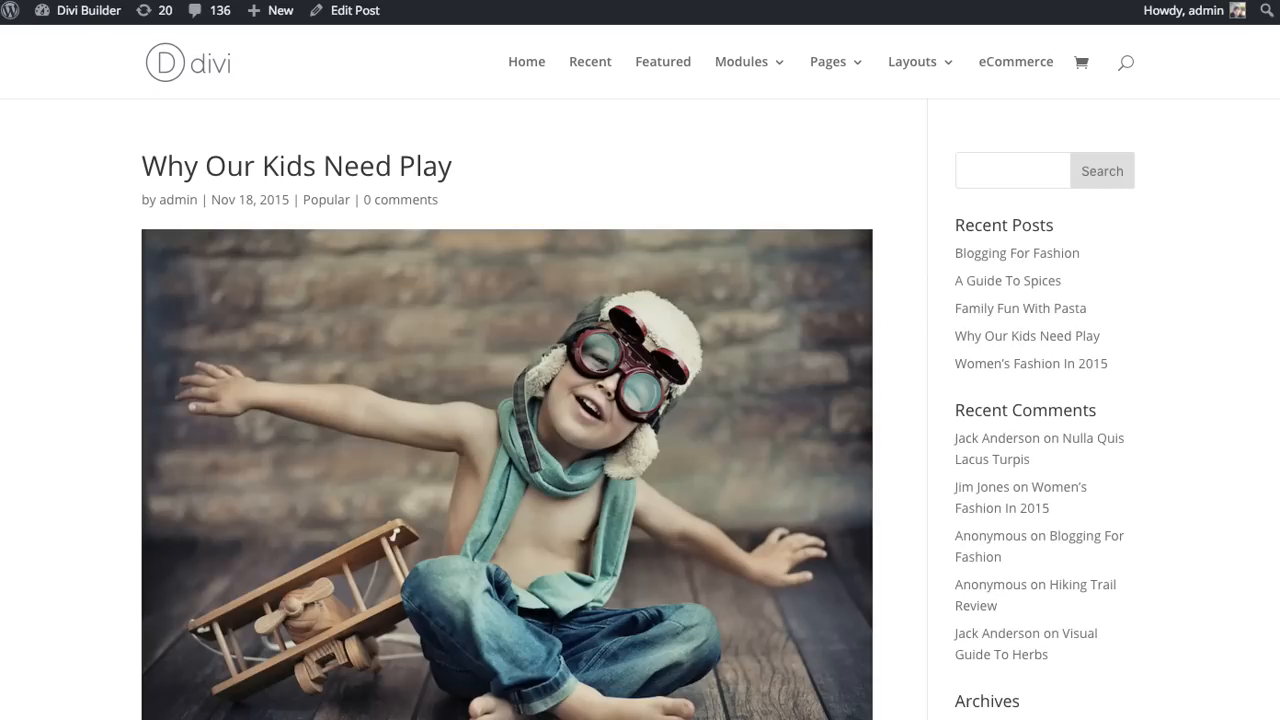
pyautogui.scroll(-10, 1266, 346)
pyautogui.moveTo(1264, 340); pyautogui.dragTo(1274, 623)
pyautogui.scroll(2, 1198, 430)
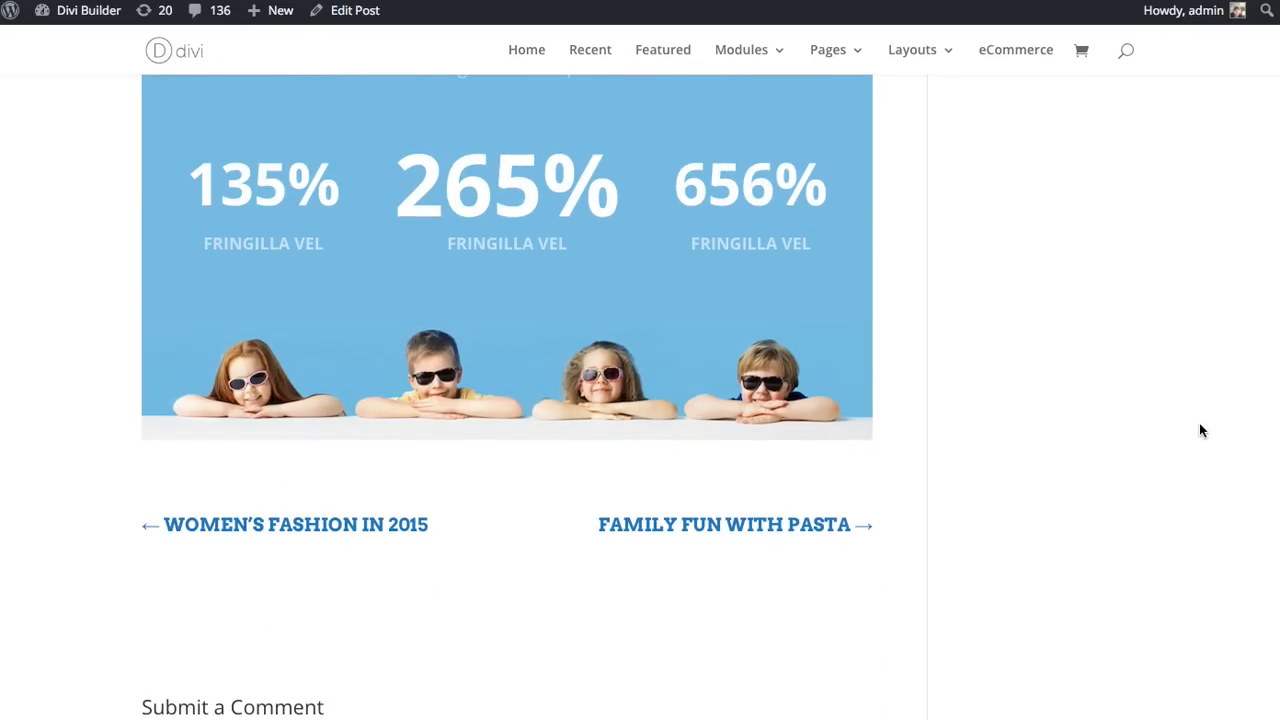